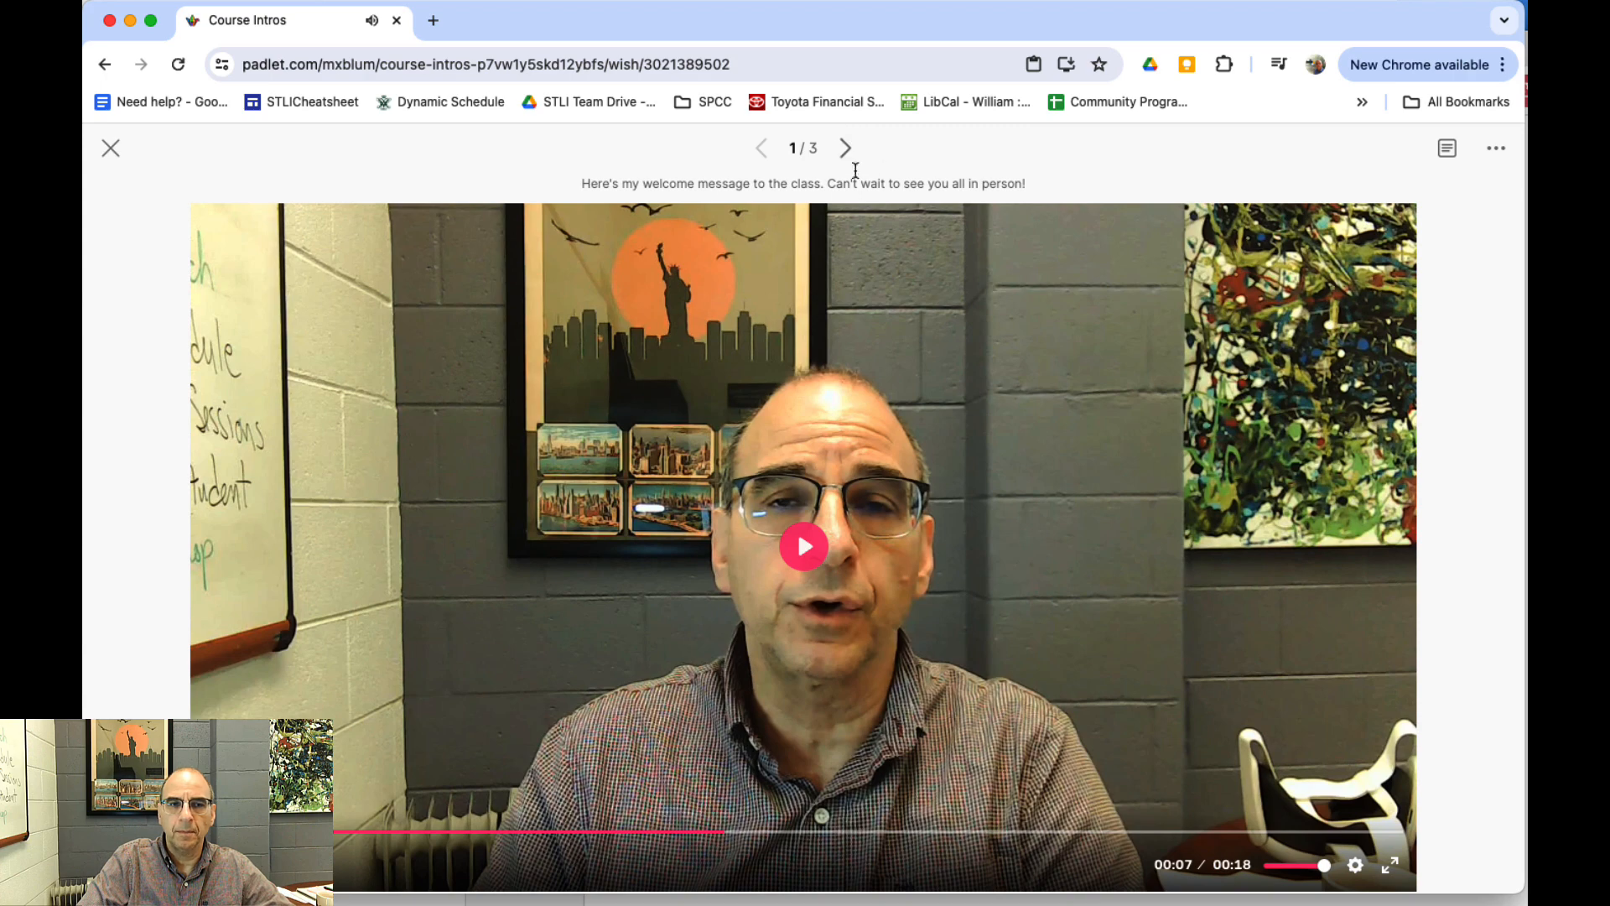
Leave the open post and create a new Wall board titled "Course Intros" with sections off
{"action": "left_click", "coordinate": [111, 149]}
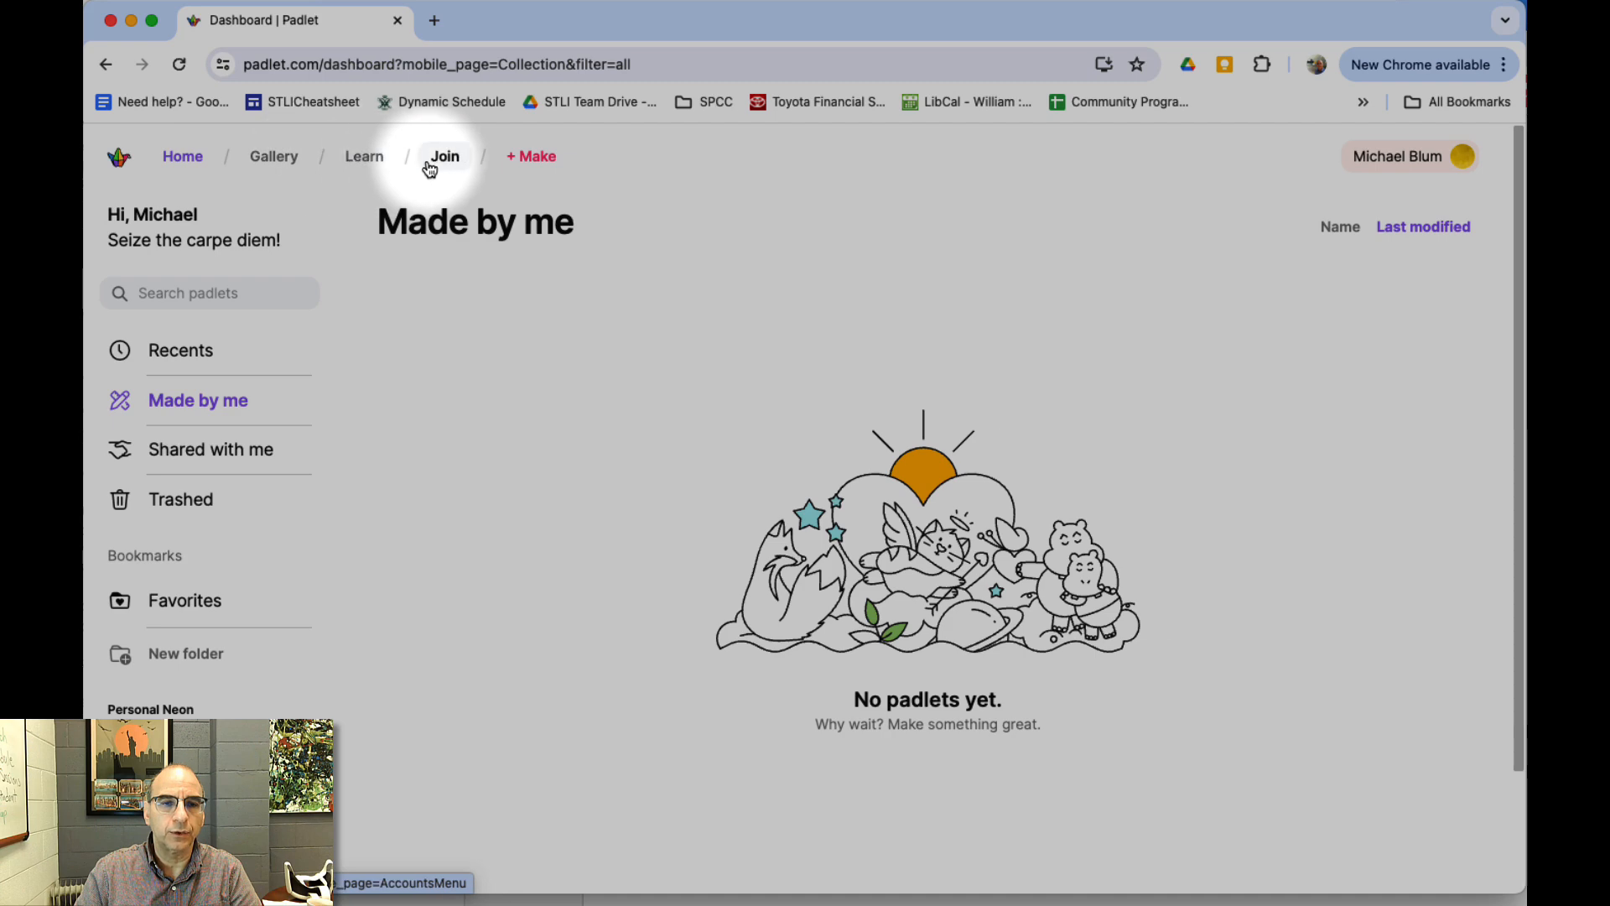
{"action": "left_click", "coordinate": [534, 159]}
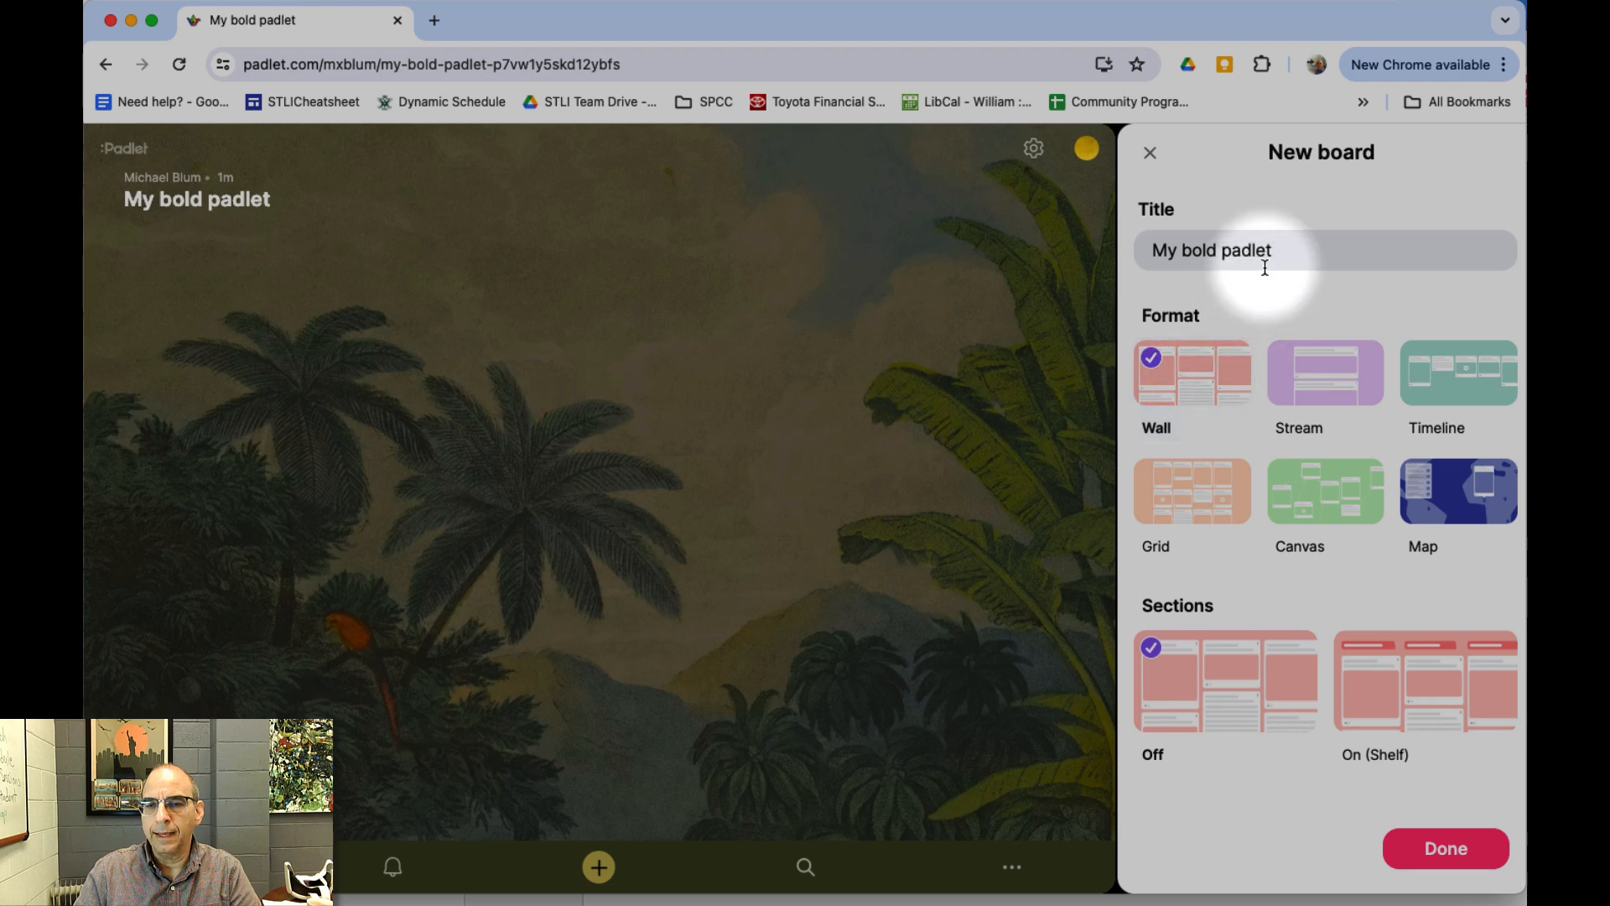
{"action": "left_click_drag", "start_coordinate": [1304, 244], "coordinate": [1072, 244]}
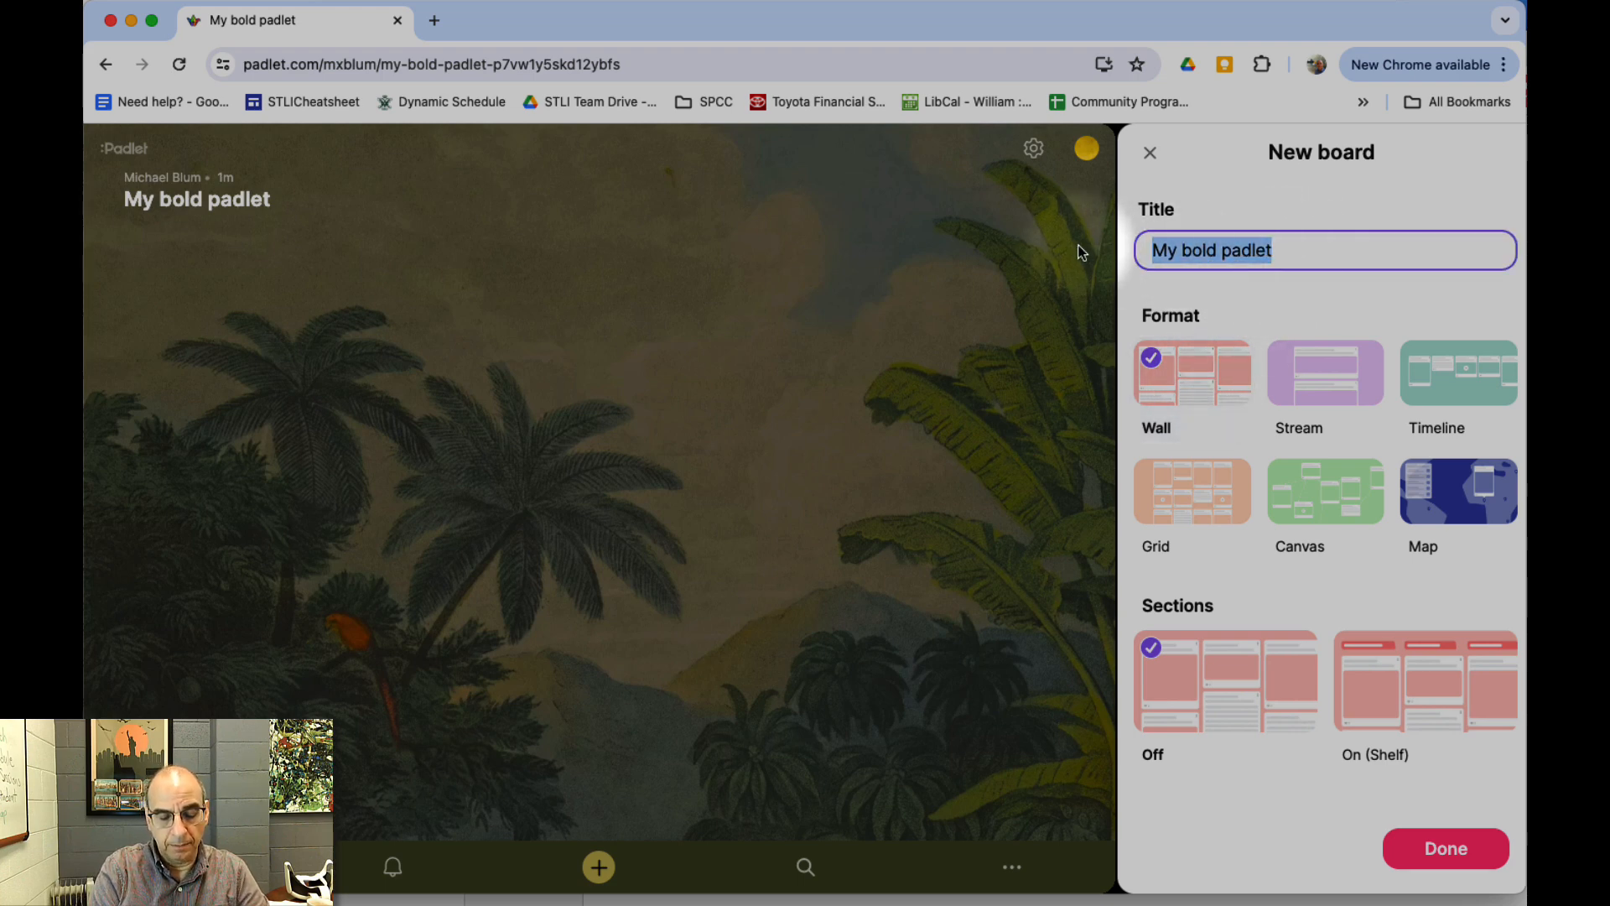
{"action": "type", "text": "Course"}
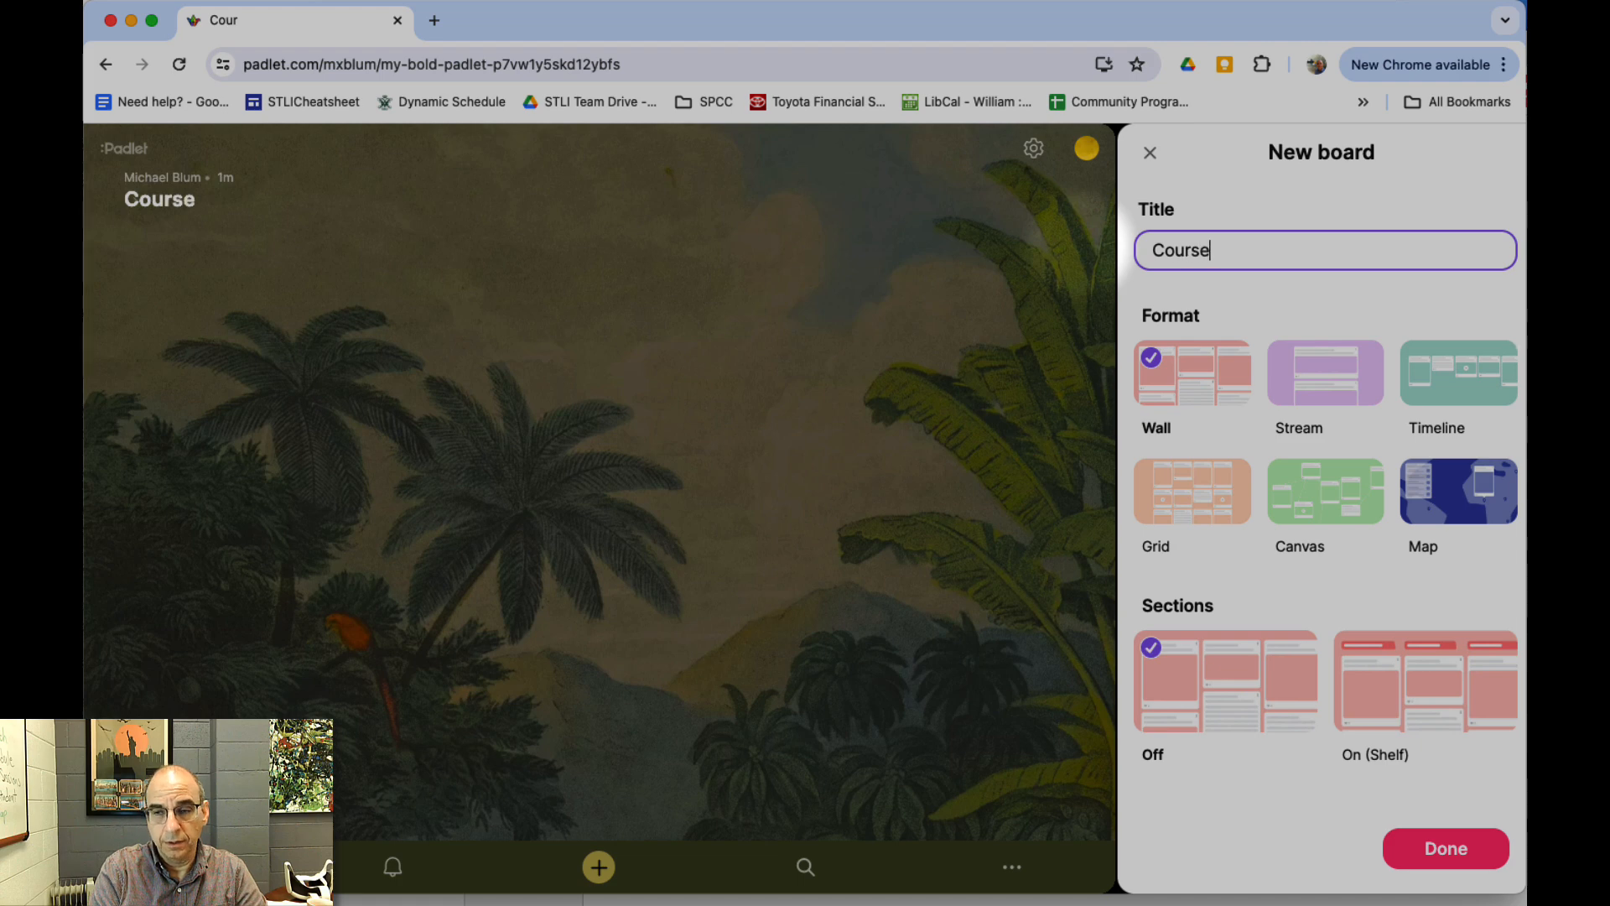
{"action": "type", "text": " Intros"}
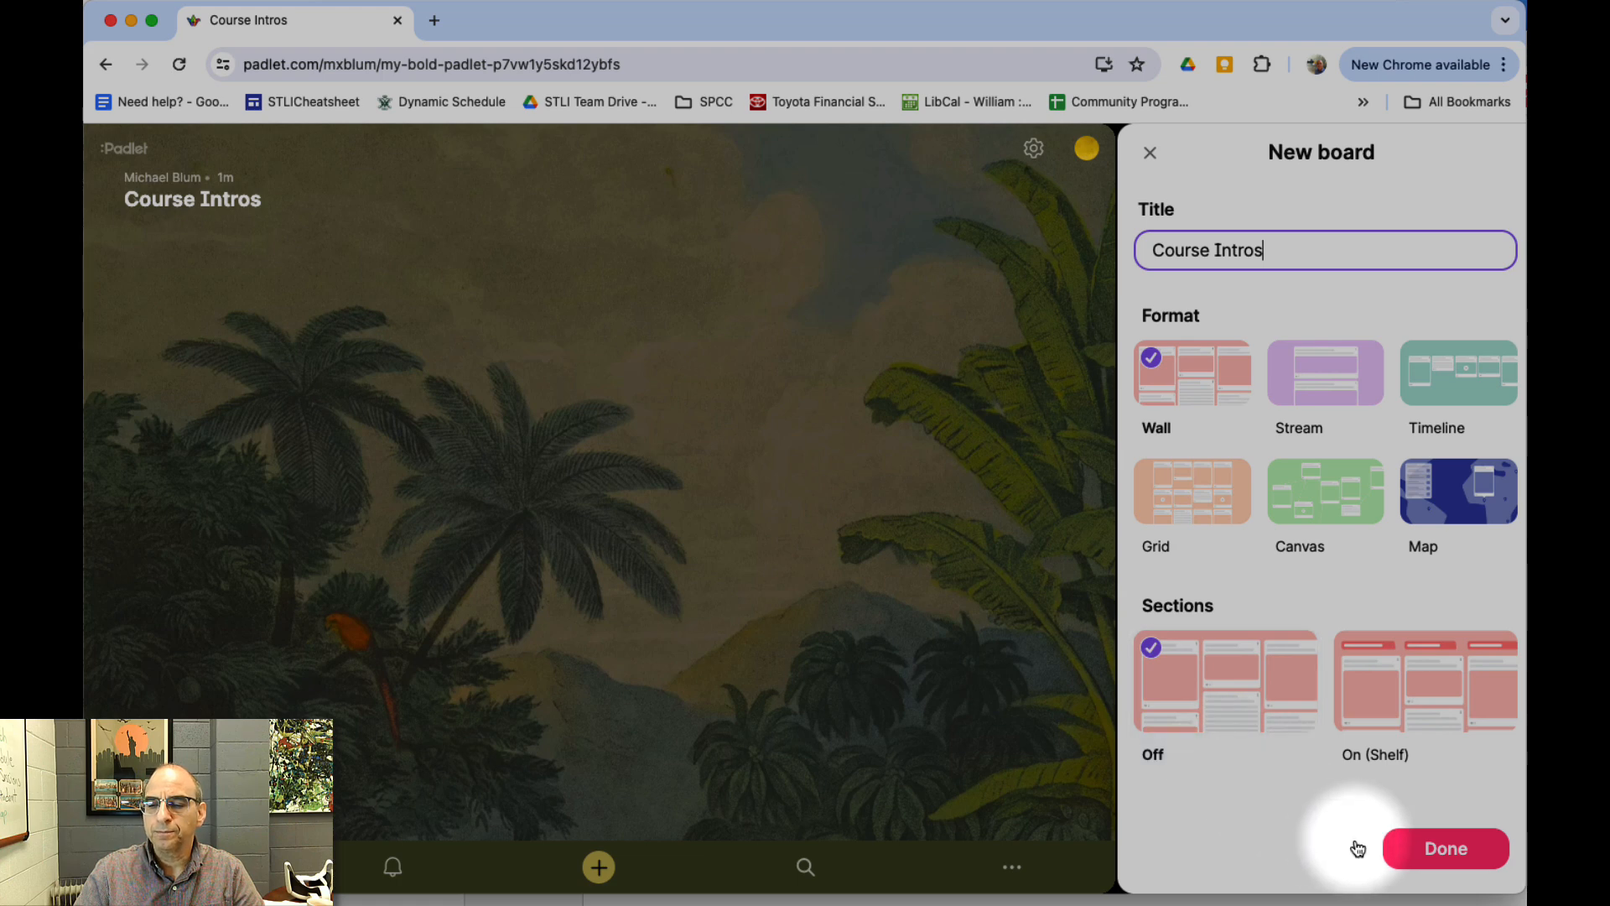
{"action": "left_click", "coordinate": [1415, 853]}
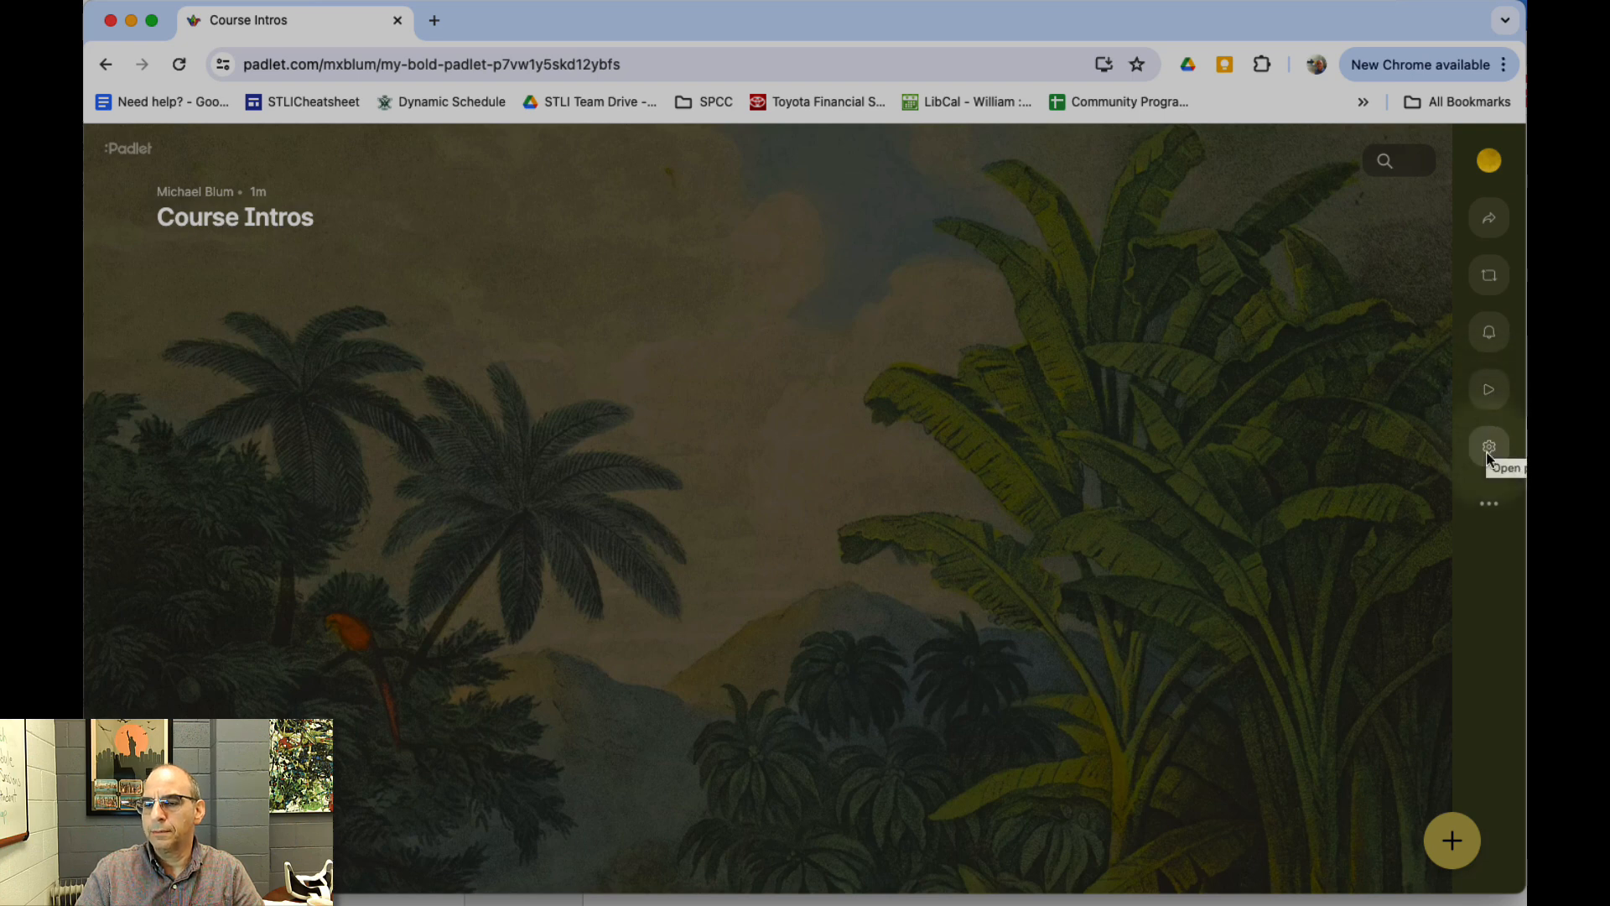
{"action": "left_click", "coordinate": [1490, 506]}
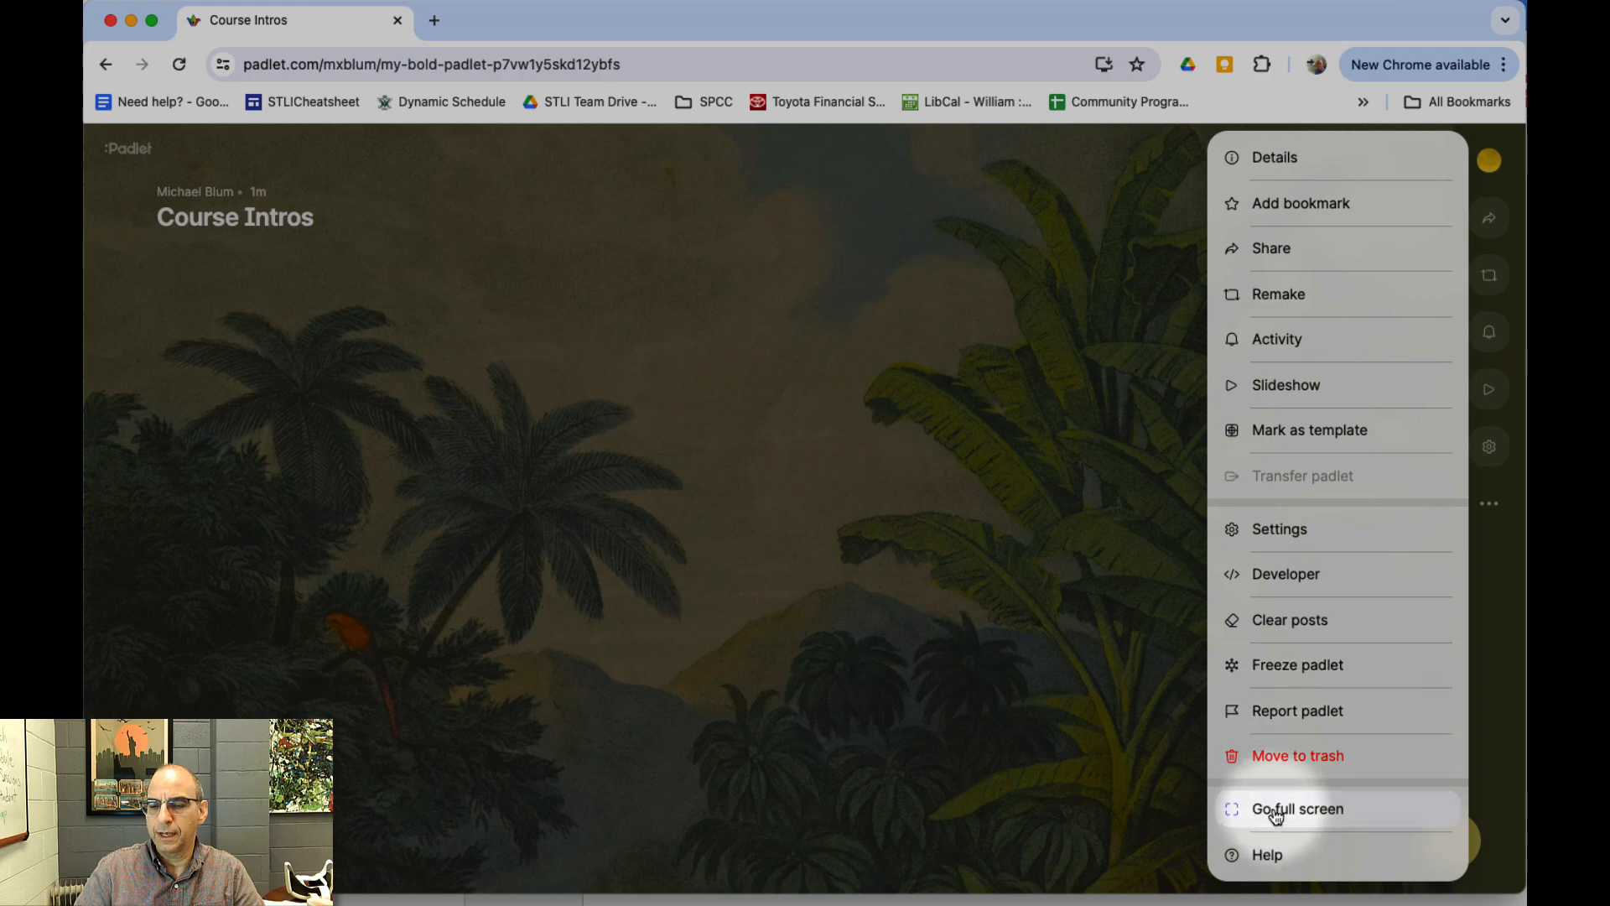
{"action": "left_click", "coordinate": [1500, 571]}
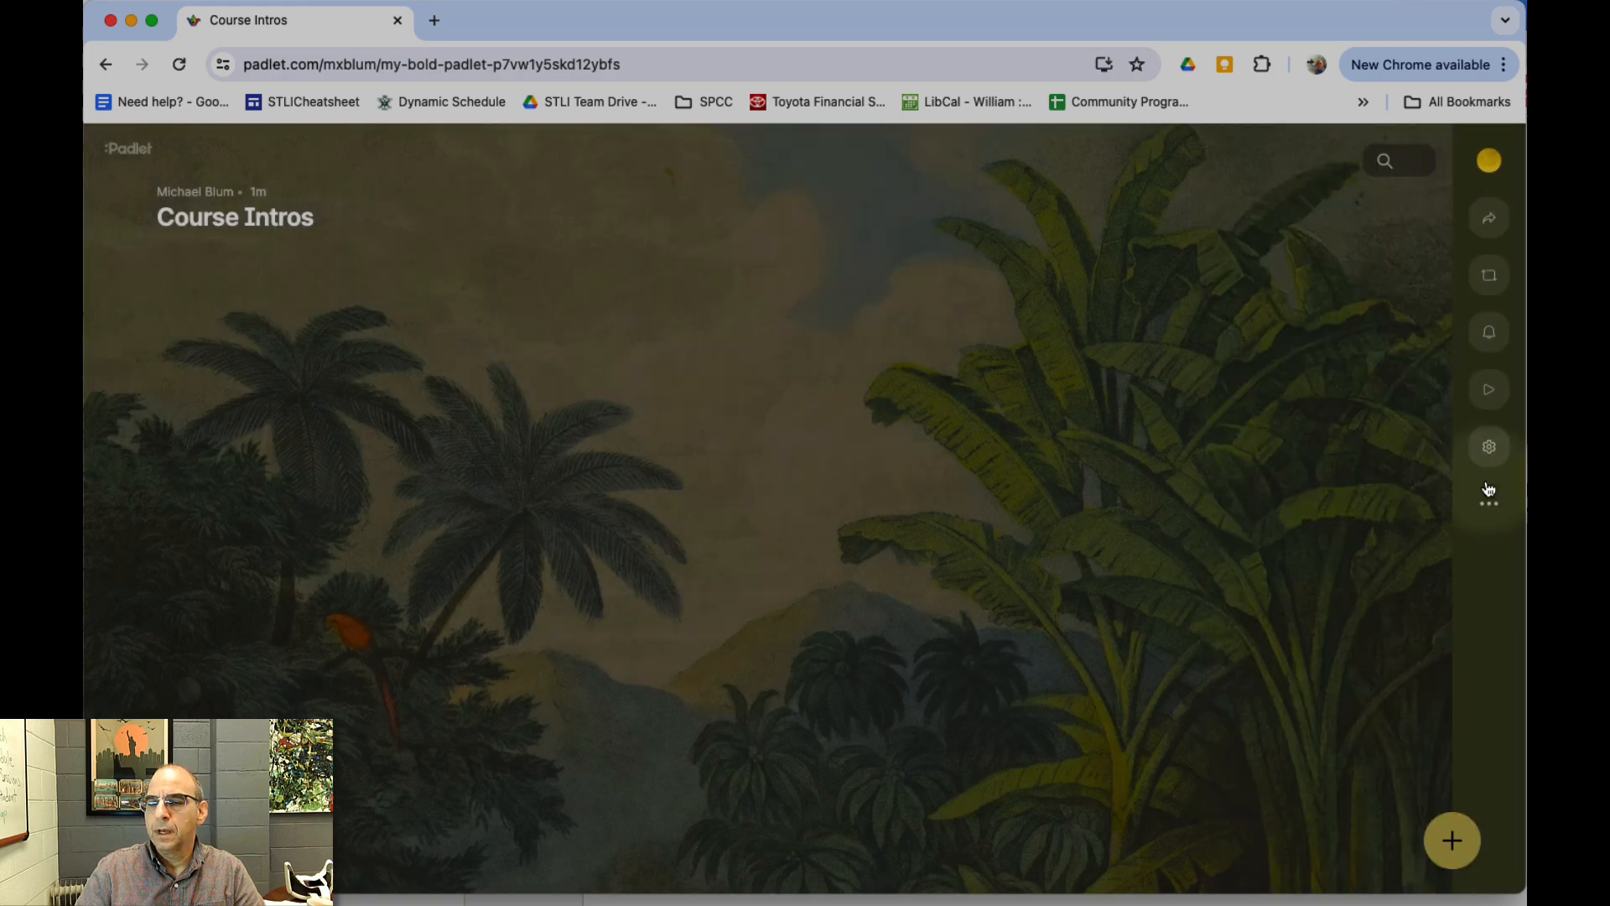
Change the board's wallpaper to solid white in its settings and save it
{"action": "left_click", "coordinate": [1492, 451]}
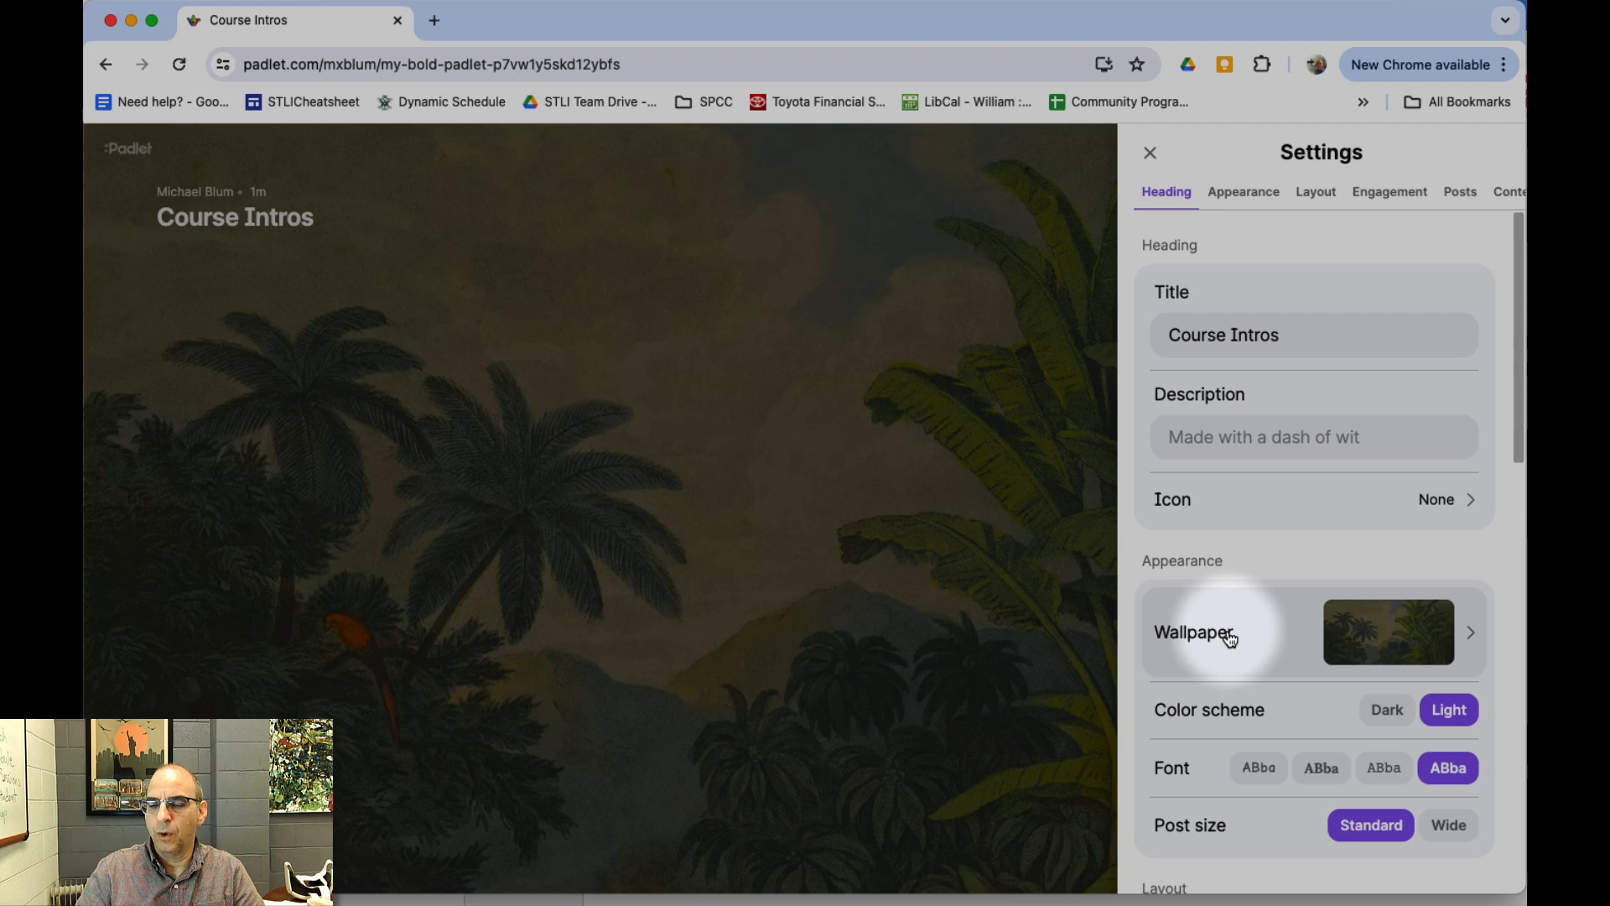
{"action": "left_click", "coordinate": [1470, 638]}
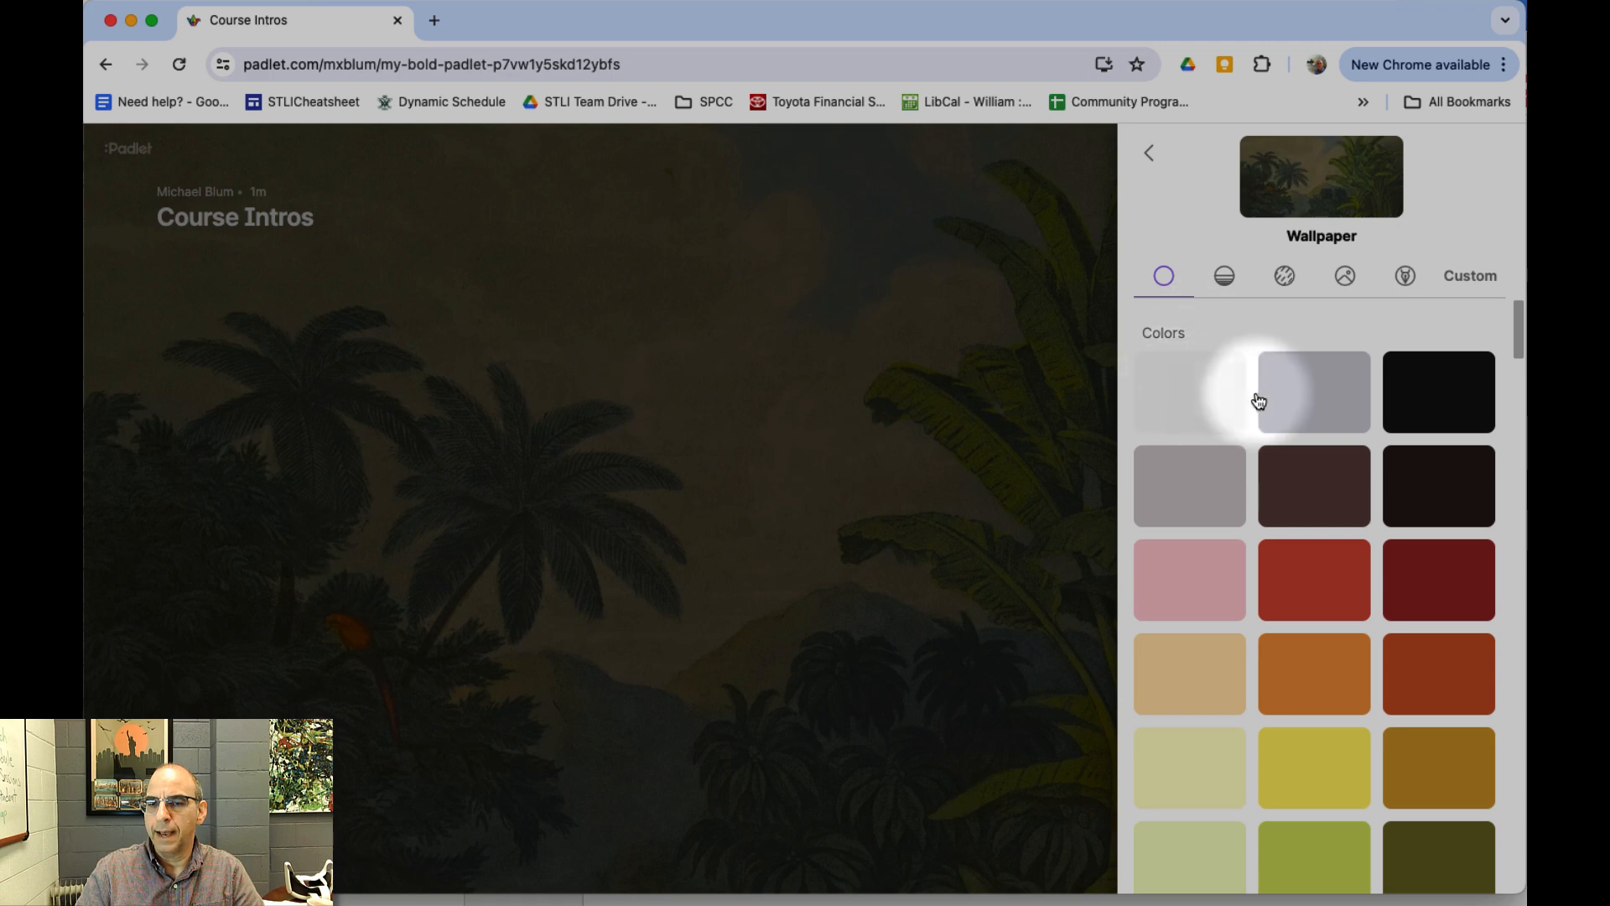
{"action": "left_click", "coordinate": [1206, 405]}
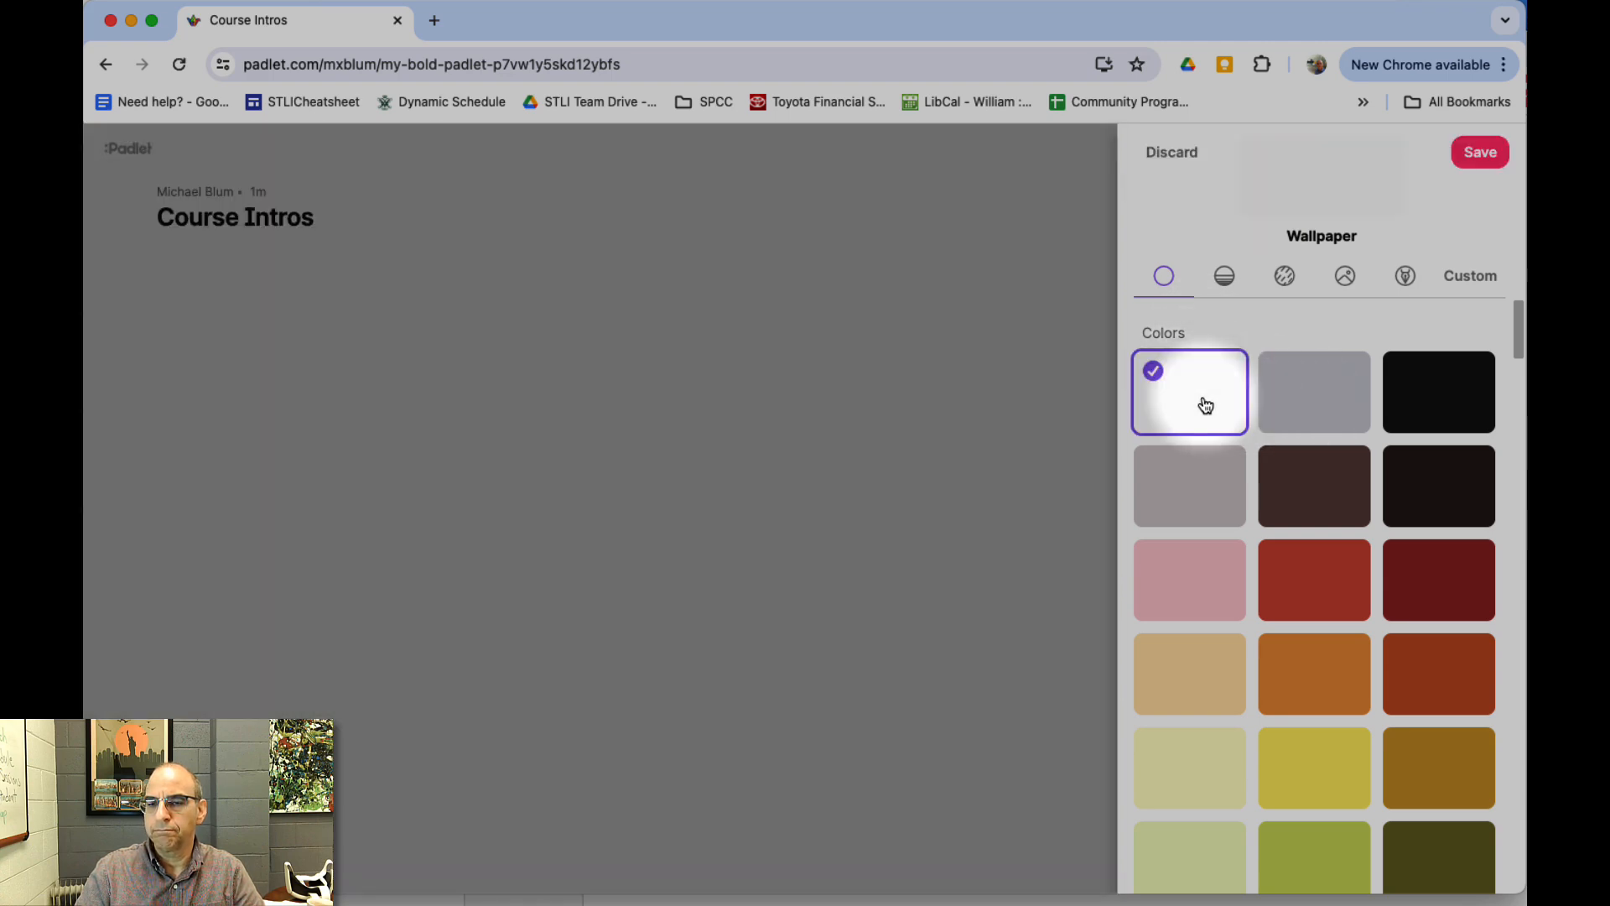
{"action": "left_click", "coordinate": [1473, 153]}
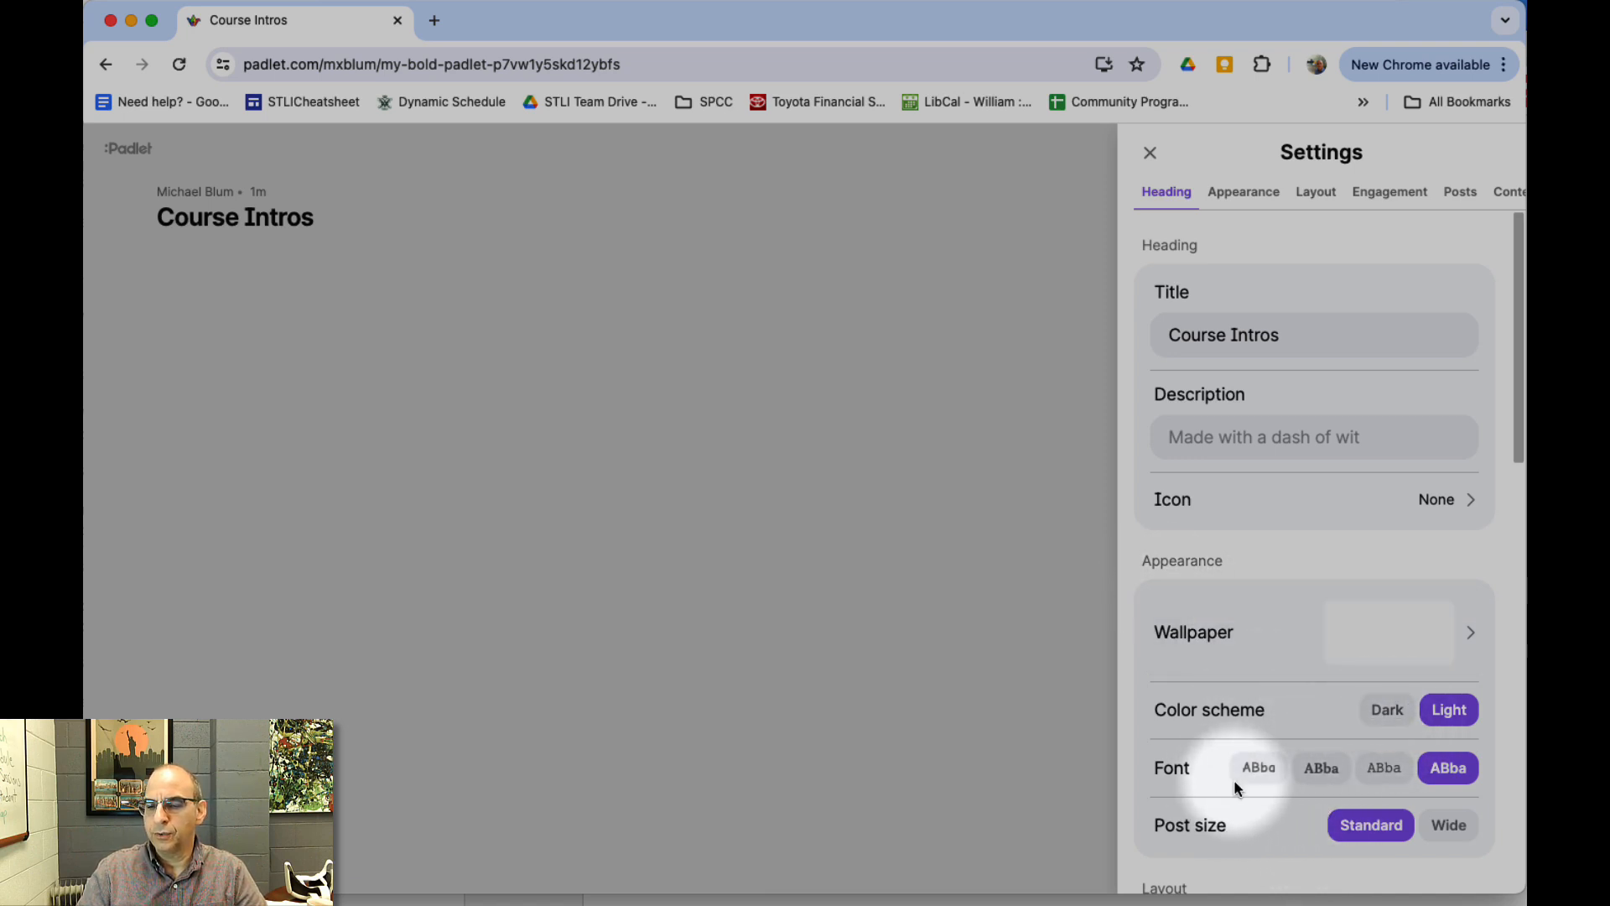
Enable comments in the board's engagement settings so viewers can comment on posts
{"action": "scroll", "coordinate": [1245, 795], "scroll_direction": "down", "scroll_amount": 1}
{"action": "scroll", "coordinate": [1248, 798], "scroll_direction": "down", "scroll_amount": 5}
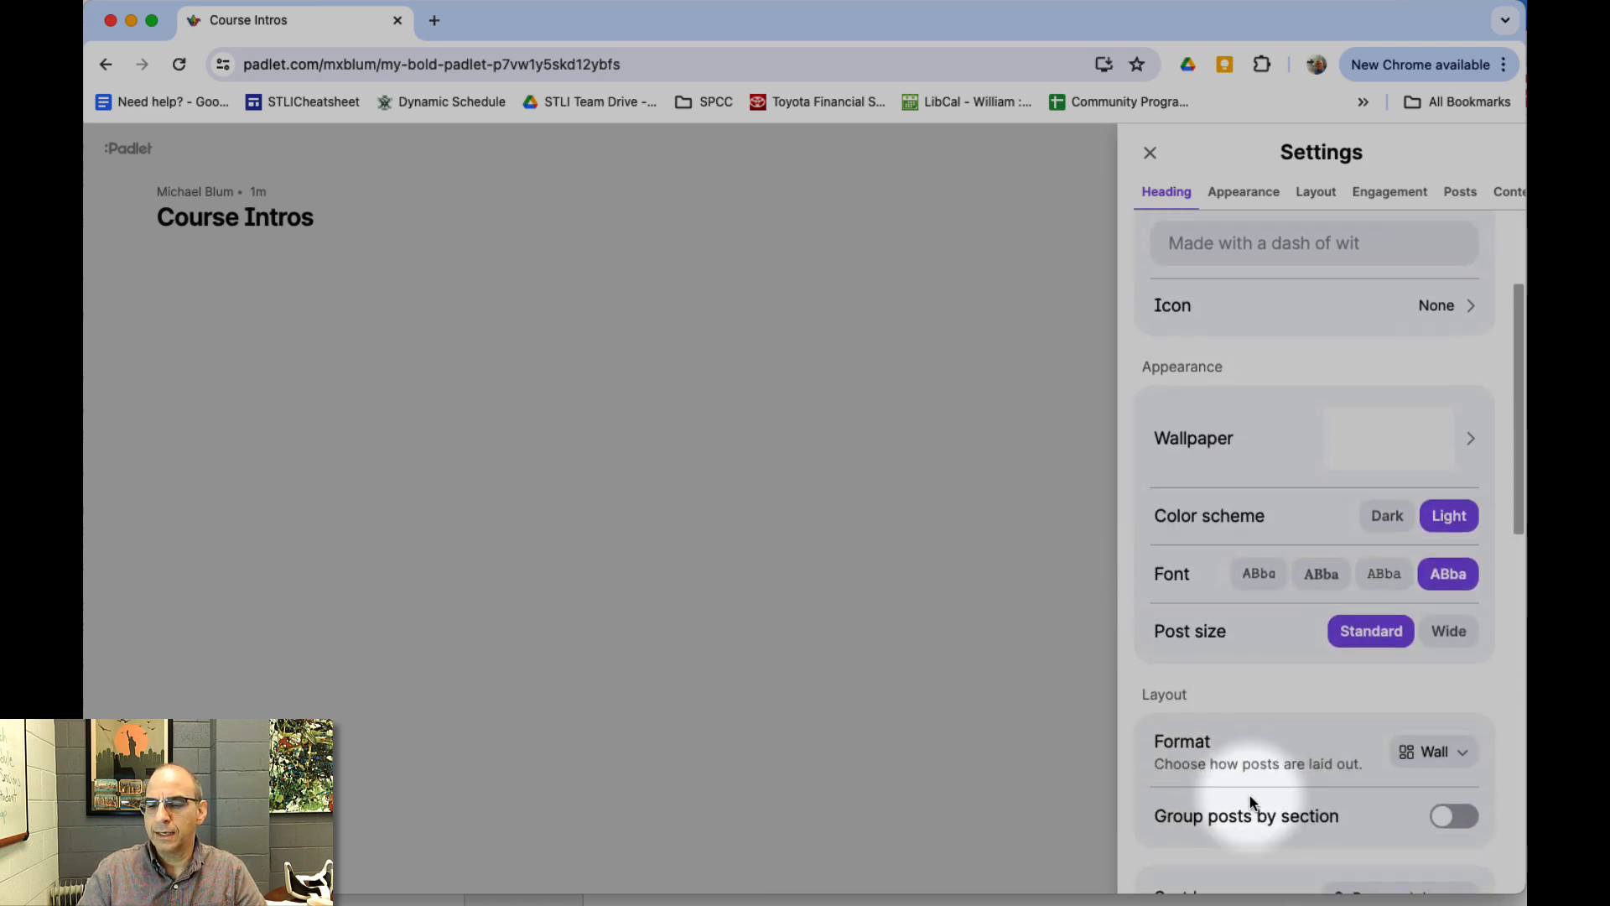
{"action": "scroll", "coordinate": [1296, 797], "scroll_direction": "down", "scroll_amount": 3}
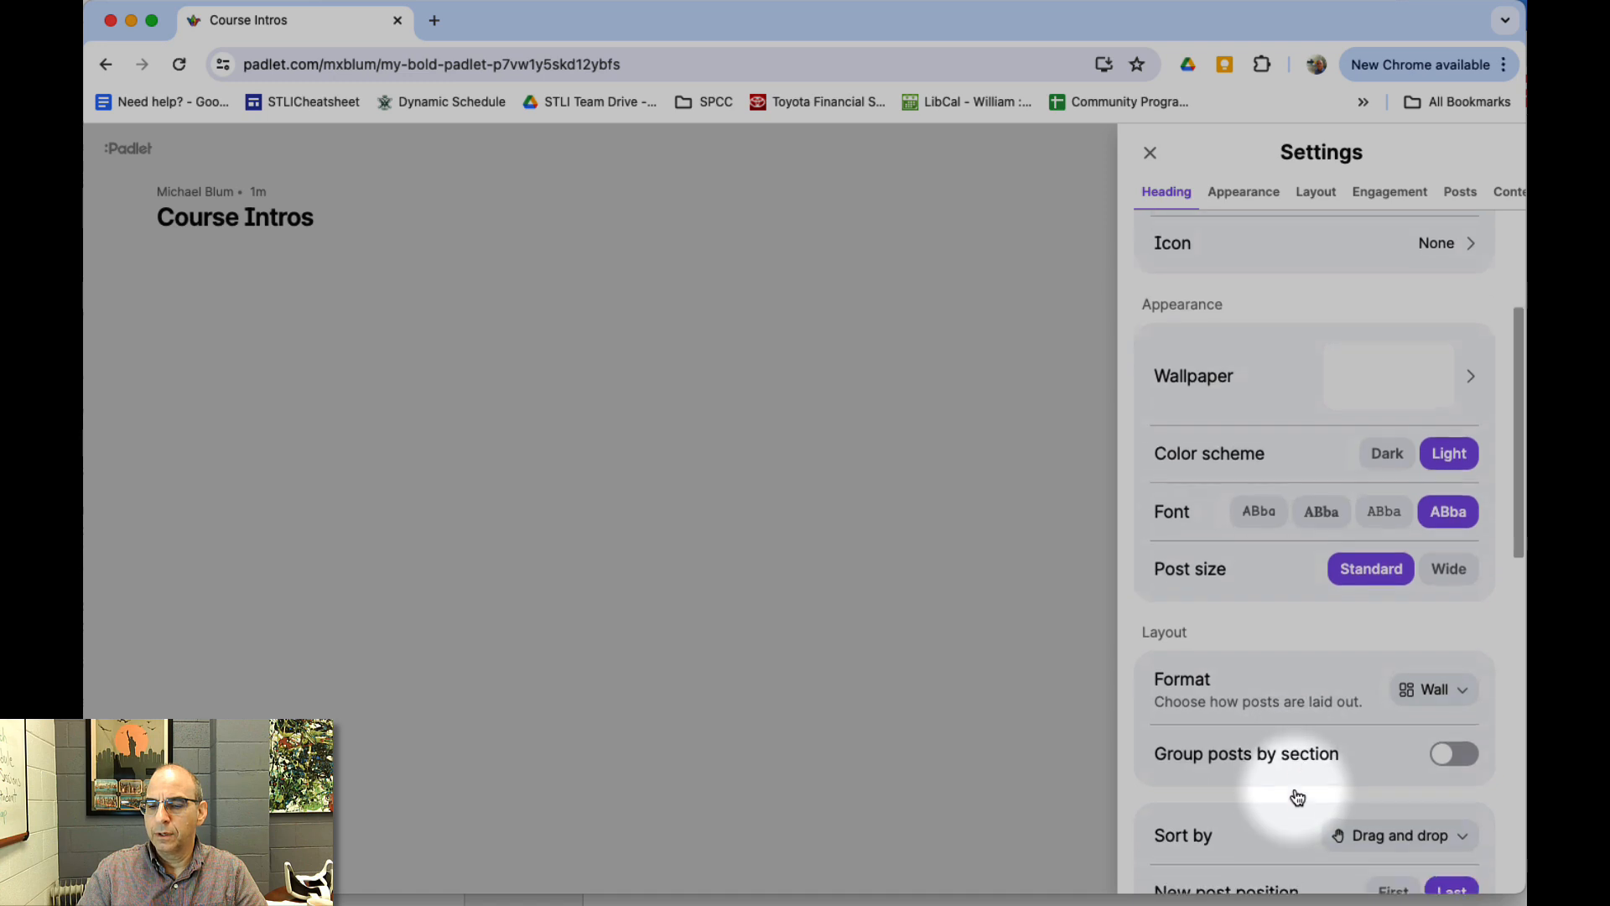
{"action": "scroll", "coordinate": [1294, 788], "scroll_direction": "down", "scroll_amount": 1}
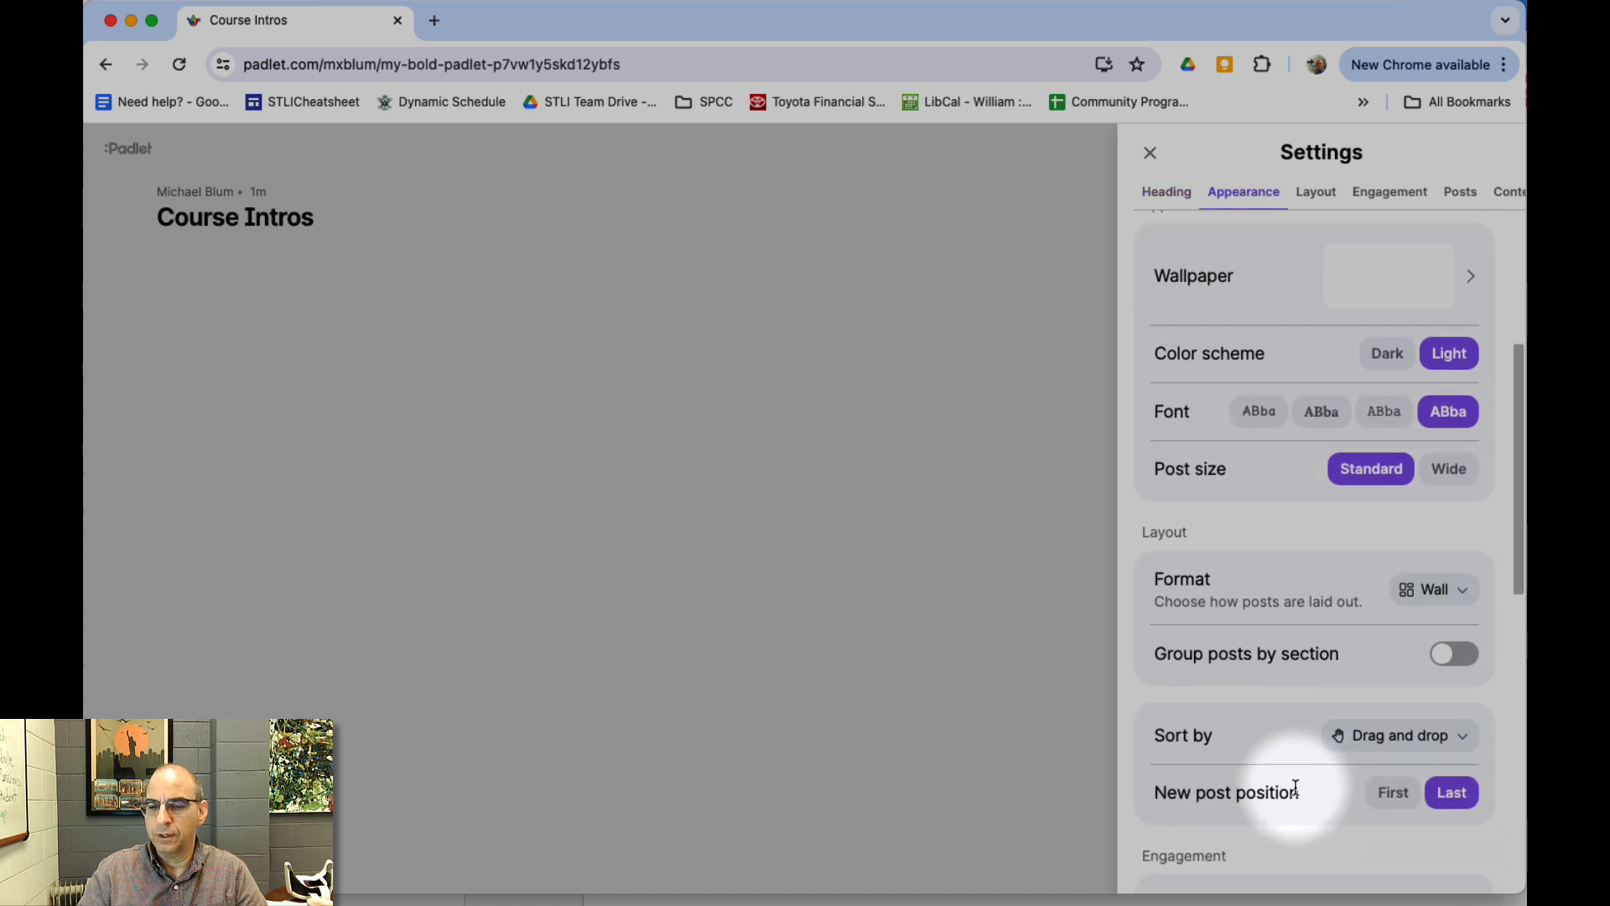
{"action": "scroll", "coordinate": [1299, 790], "scroll_direction": "down", "scroll_amount": 2}
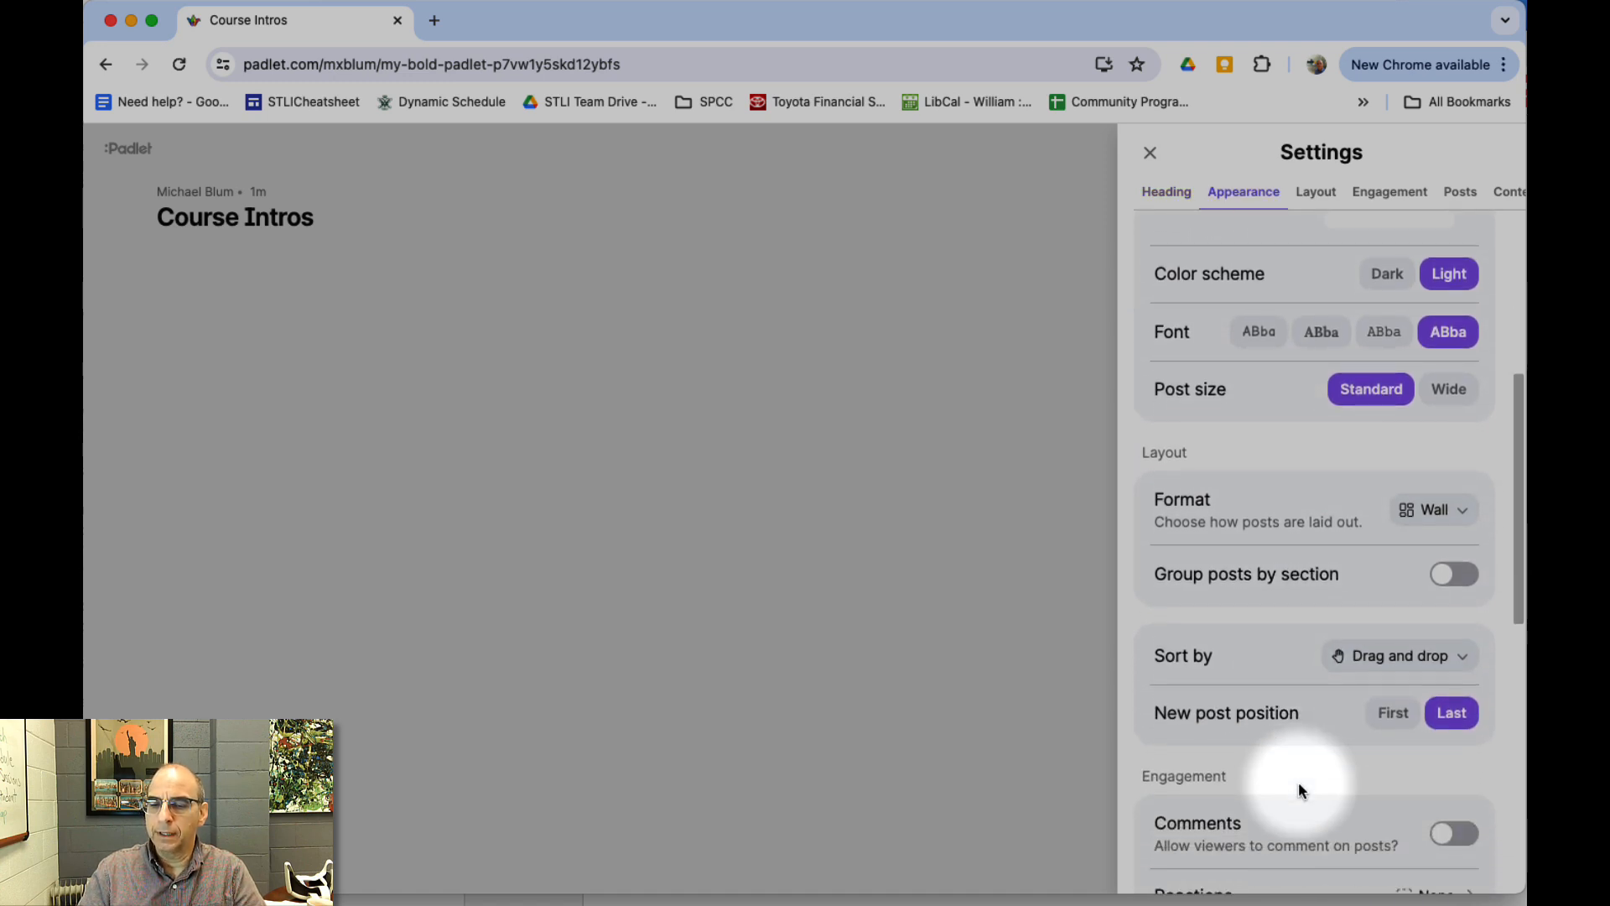
{"action": "scroll", "coordinate": [1298, 789], "scroll_direction": "down", "scroll_amount": 5}
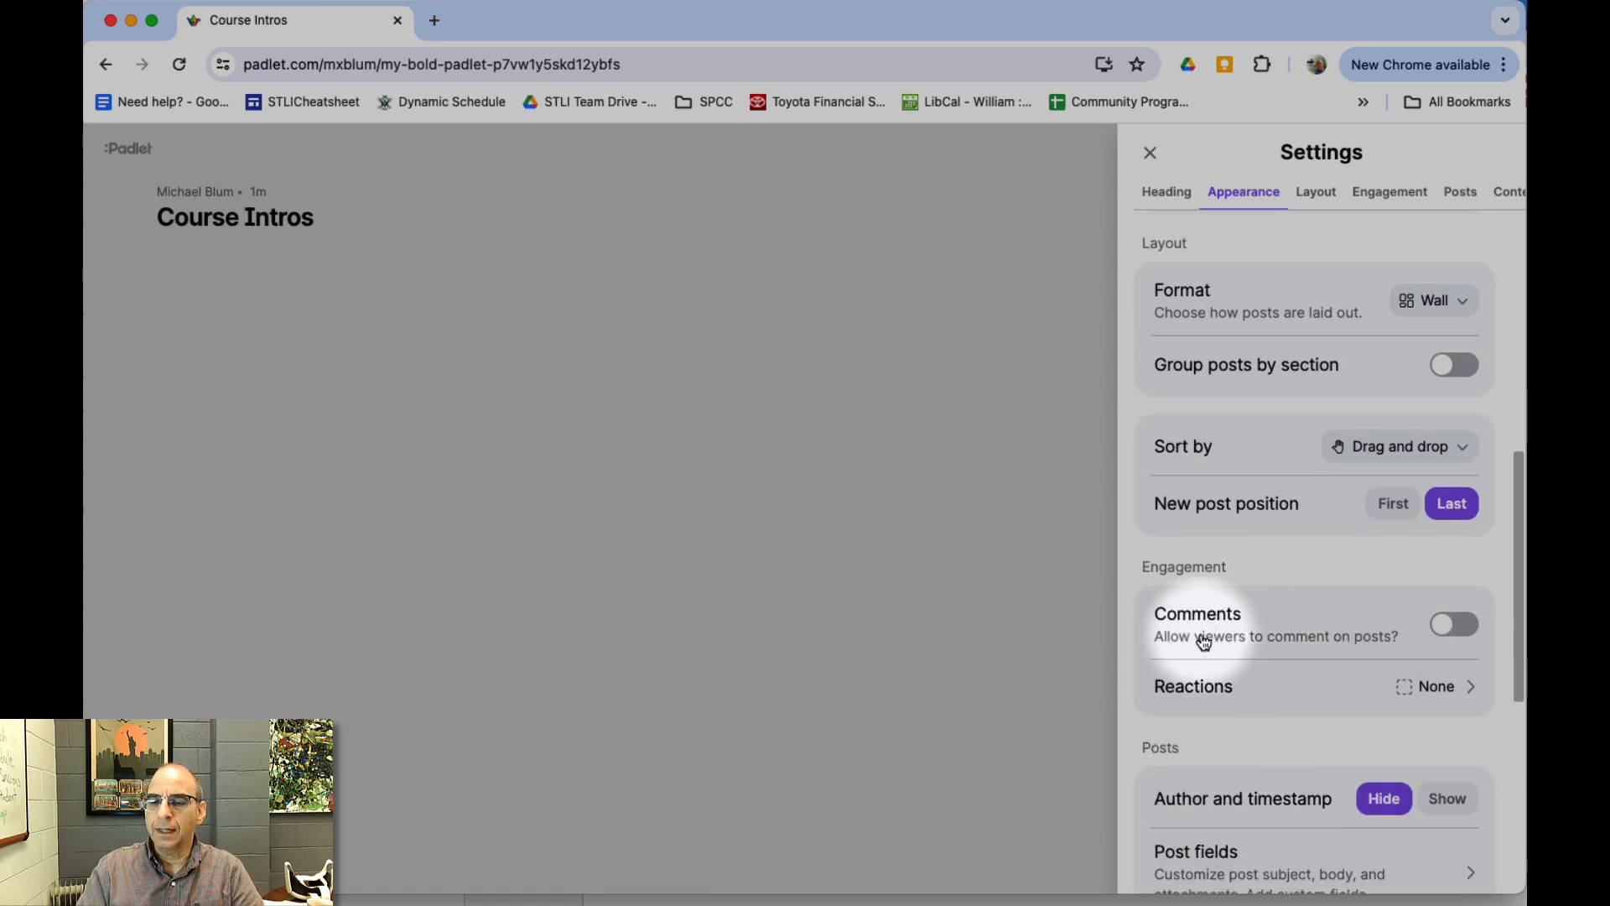
{"action": "left_click", "coordinate": [1455, 624]}
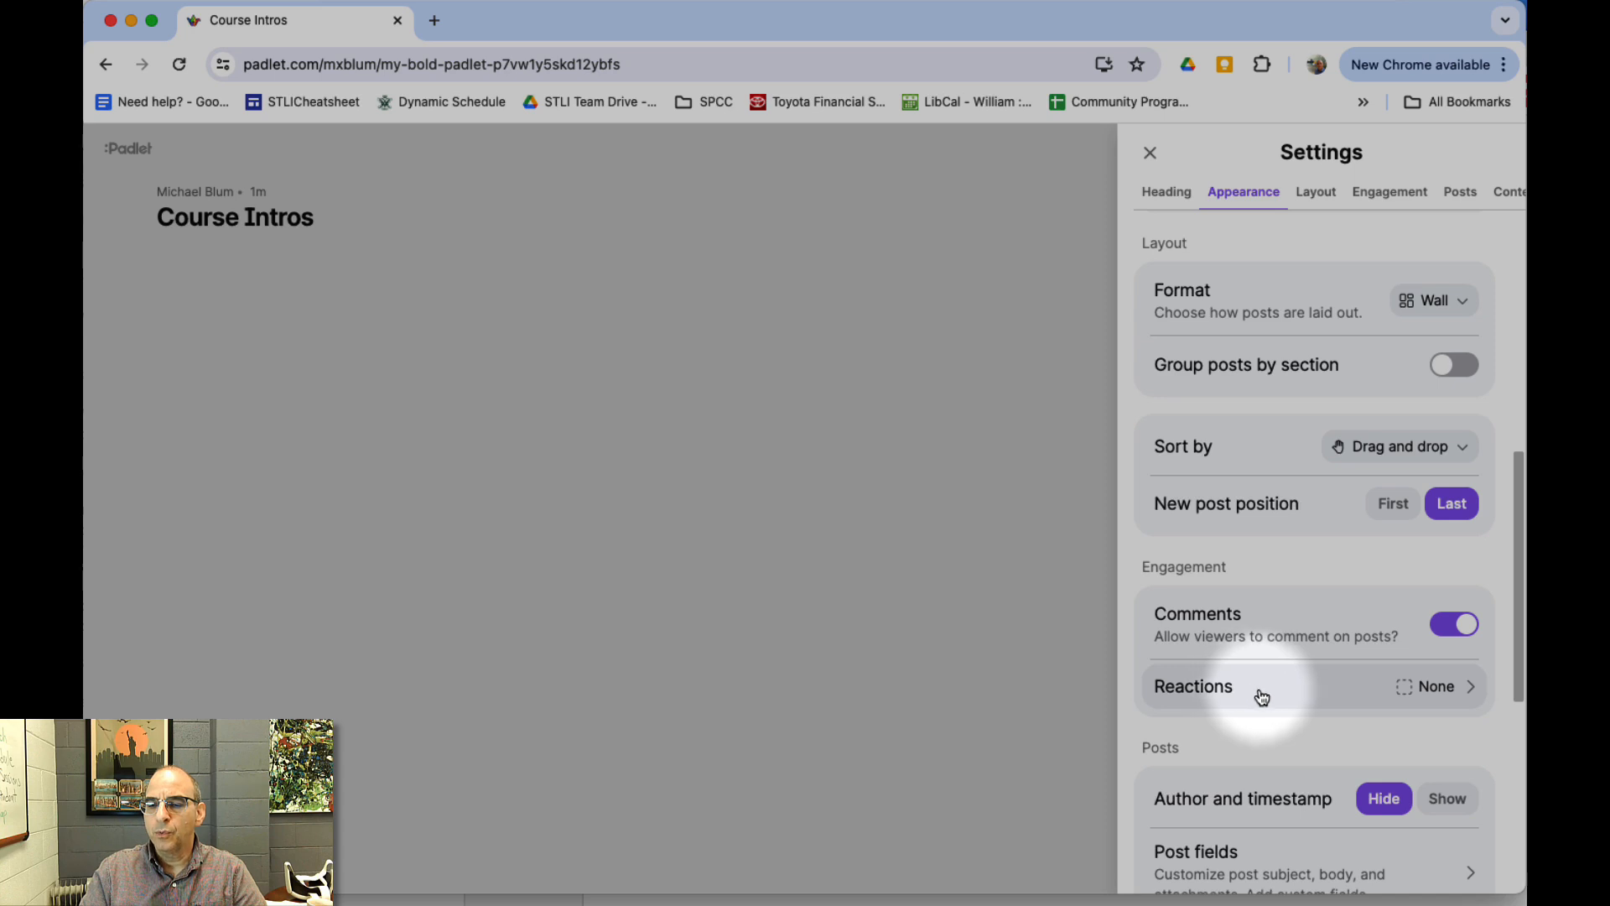
Set the post reactions to Like and show the author and timestamp on posts
{"action": "left_click", "coordinate": [1437, 688]}
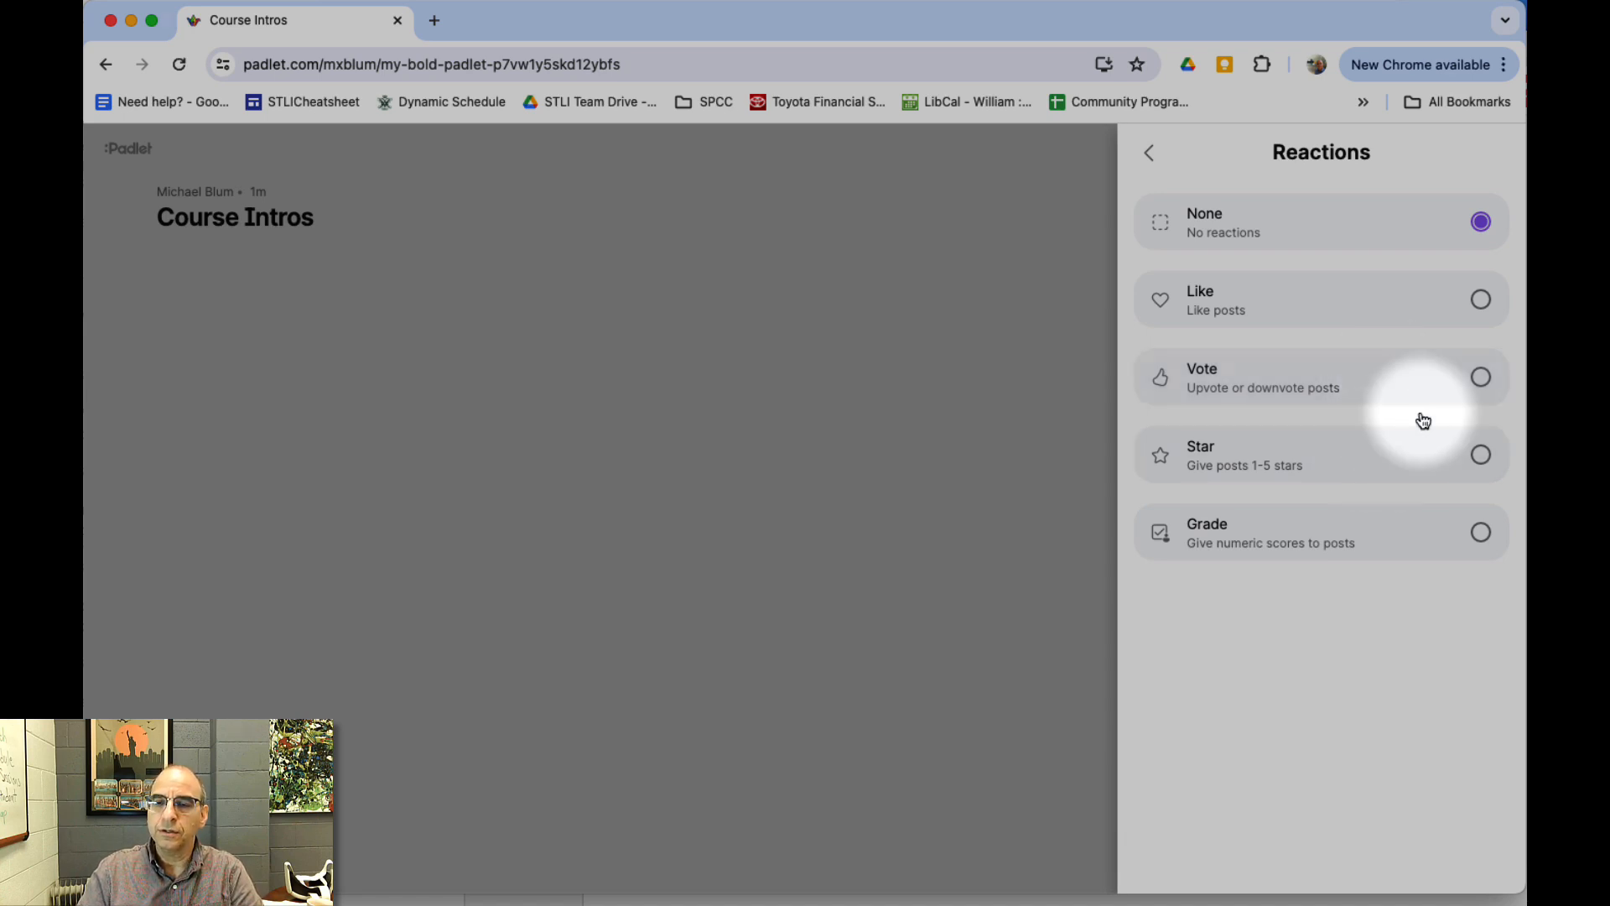
{"action": "left_click", "coordinate": [1482, 305]}
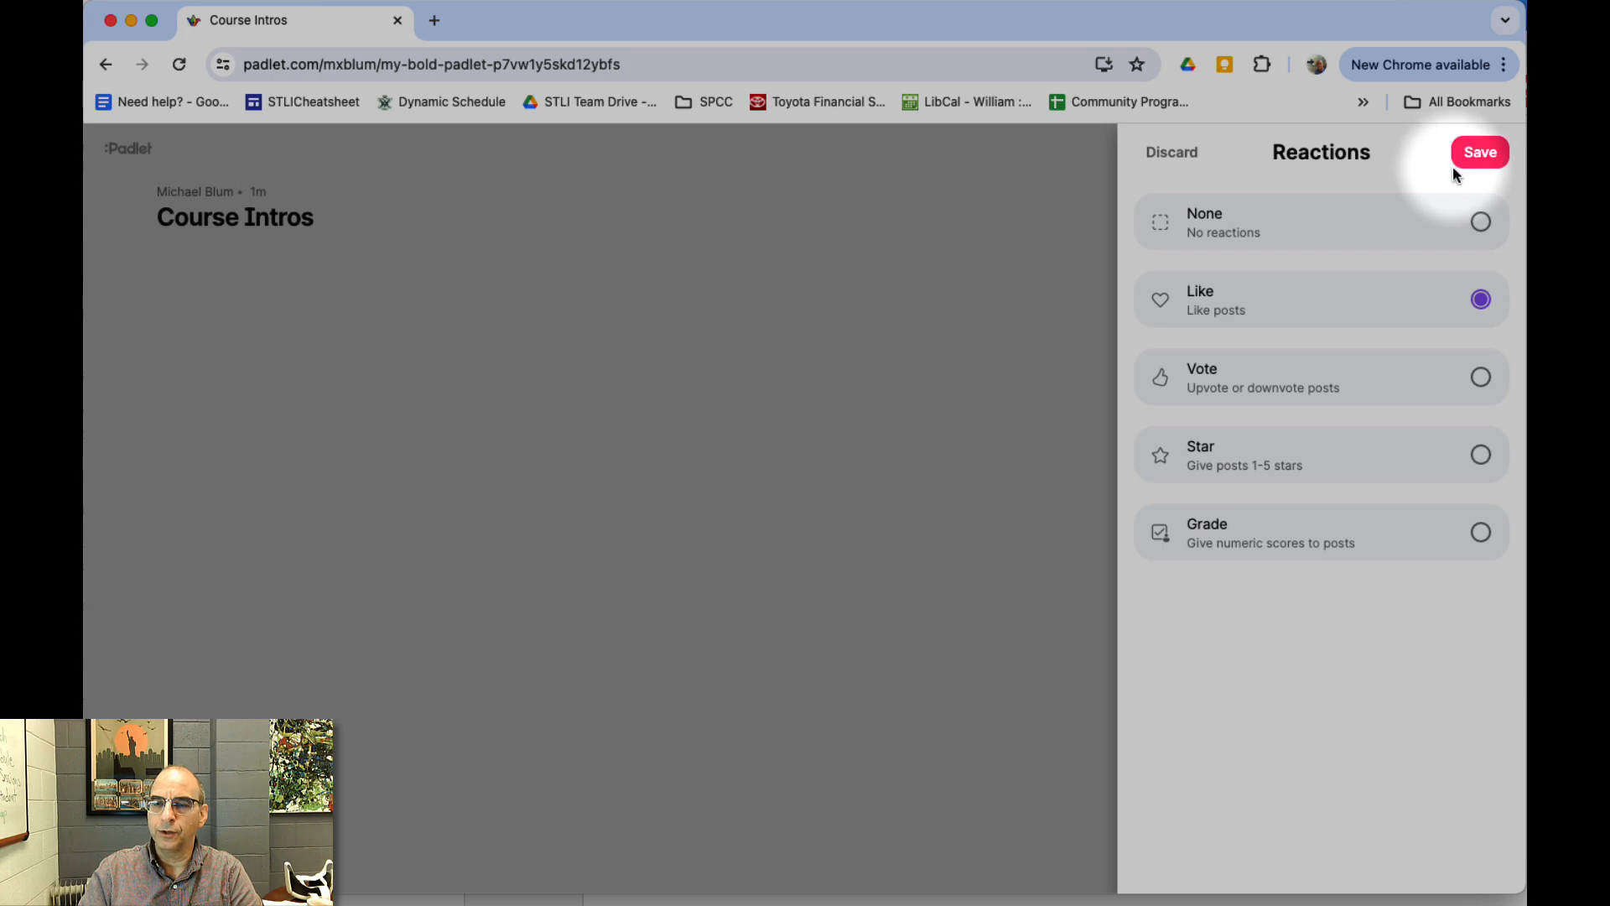
{"action": "left_click", "coordinate": [1479, 156]}
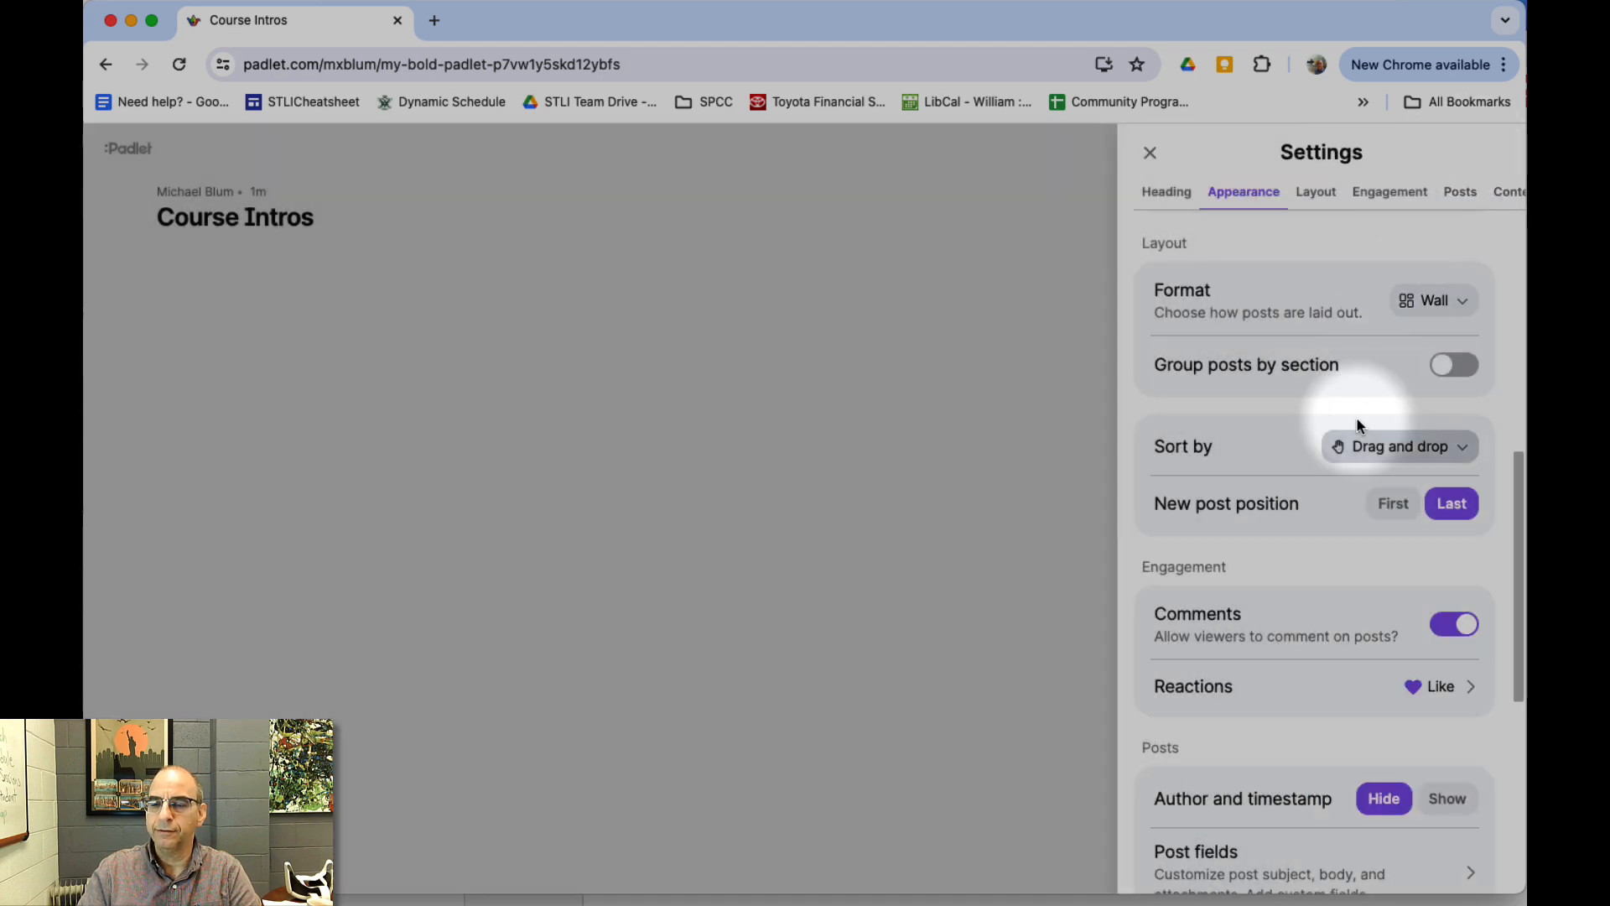
{"action": "scroll", "coordinate": [1295, 550], "scroll_direction": "down", "scroll_amount": 1}
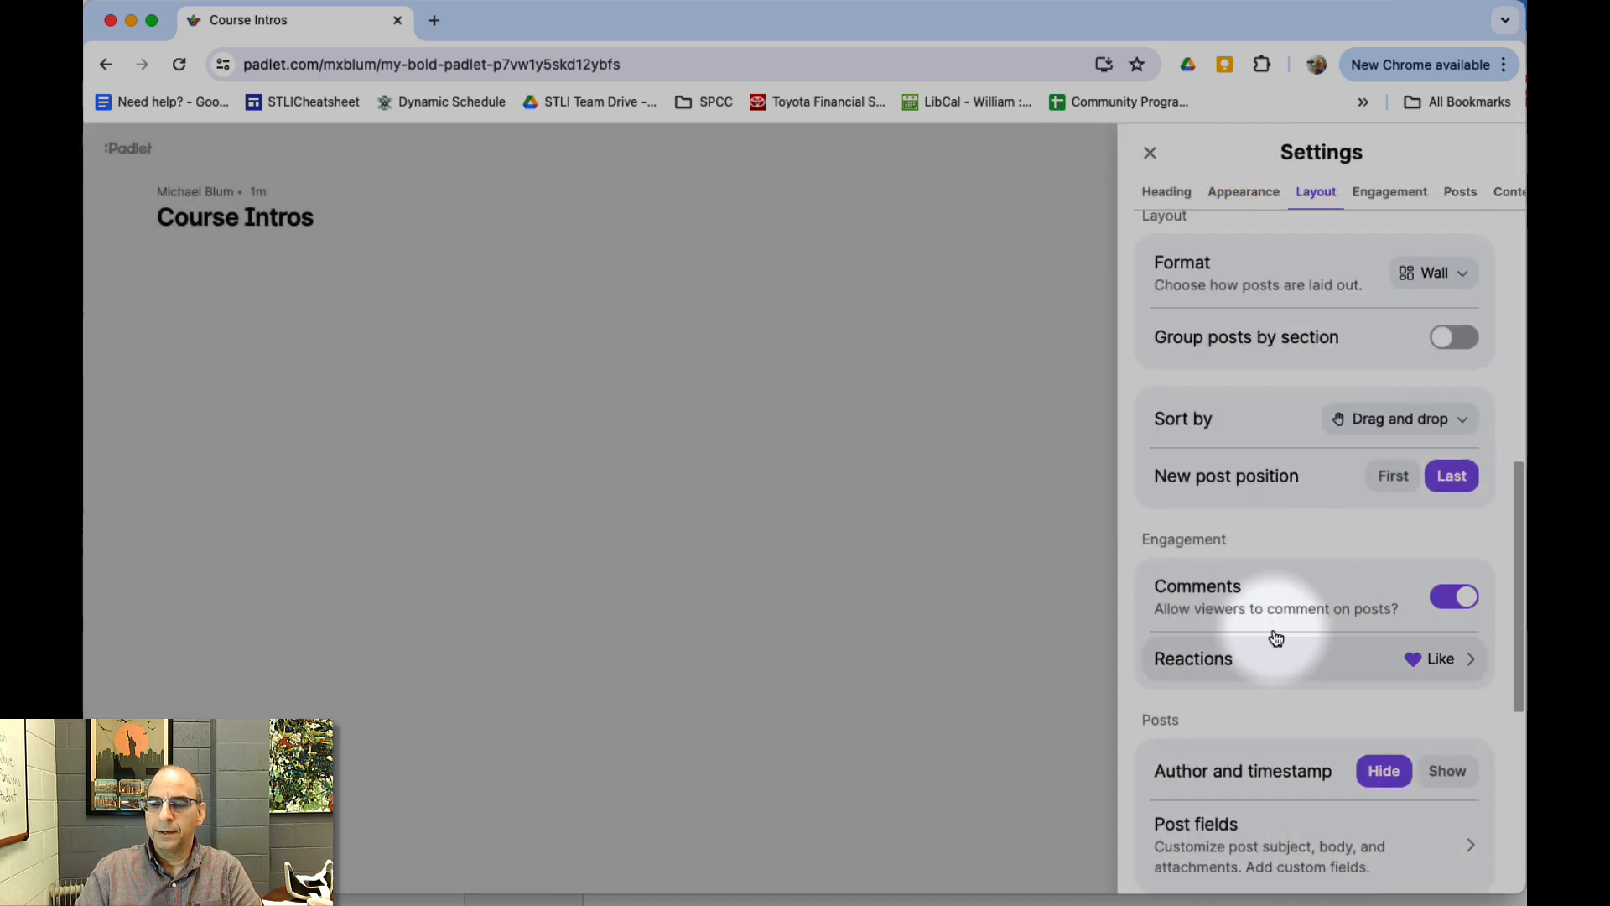
{"action": "left_click", "coordinate": [1441, 776]}
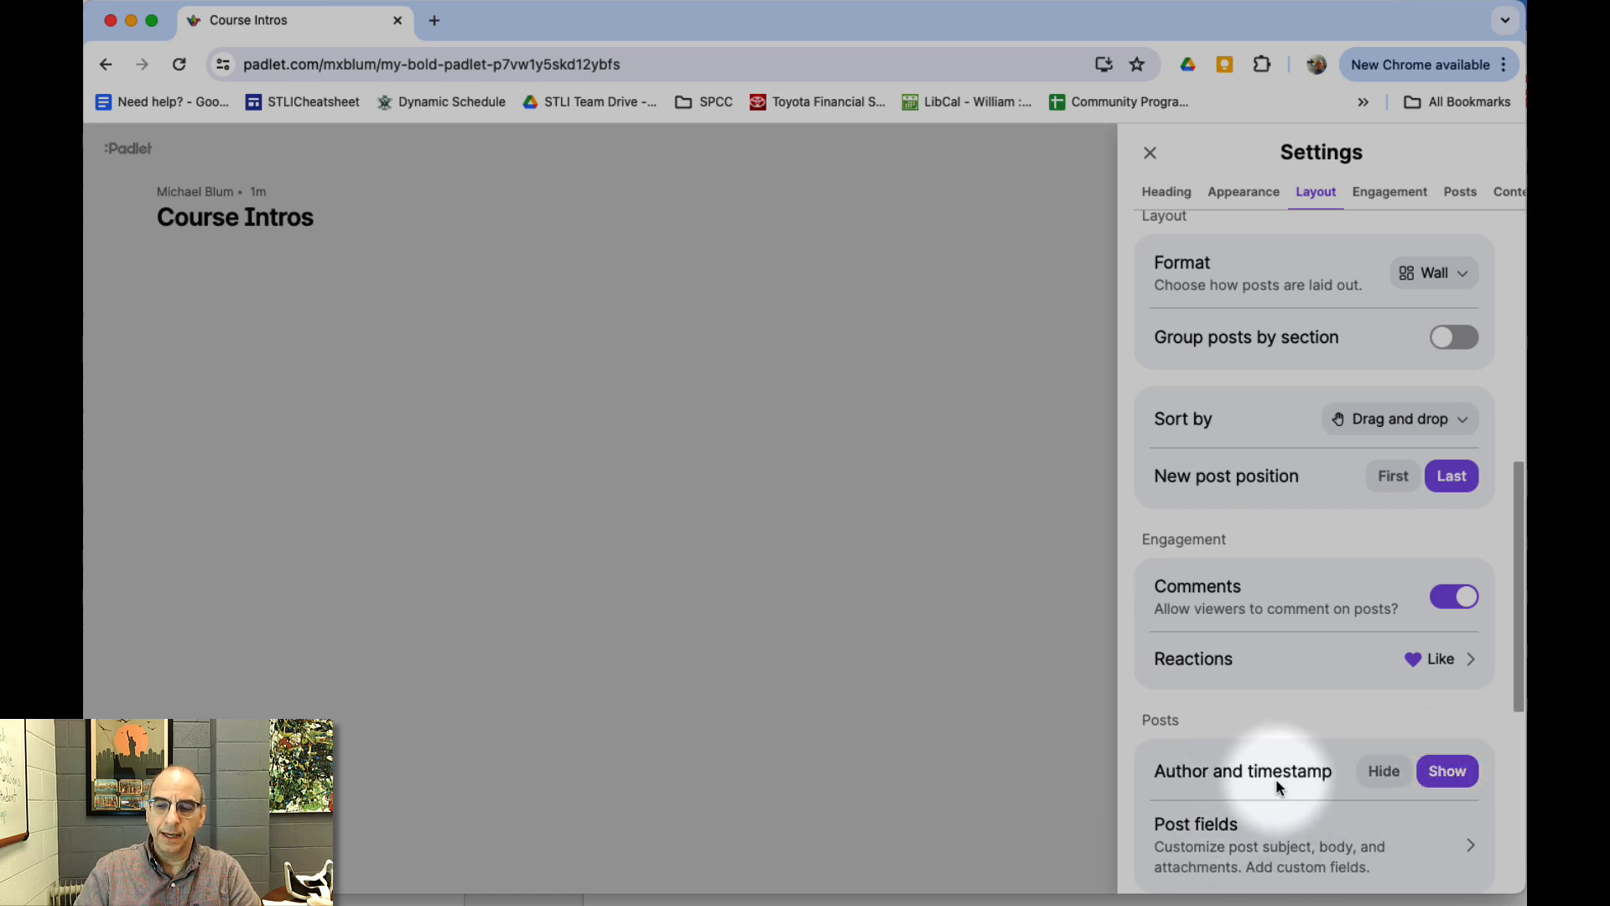
Review the post field options and the moderation choices in the board's settings
{"action": "scroll", "coordinate": [1321, 826], "scroll_direction": "down", "scroll_amount": 2}
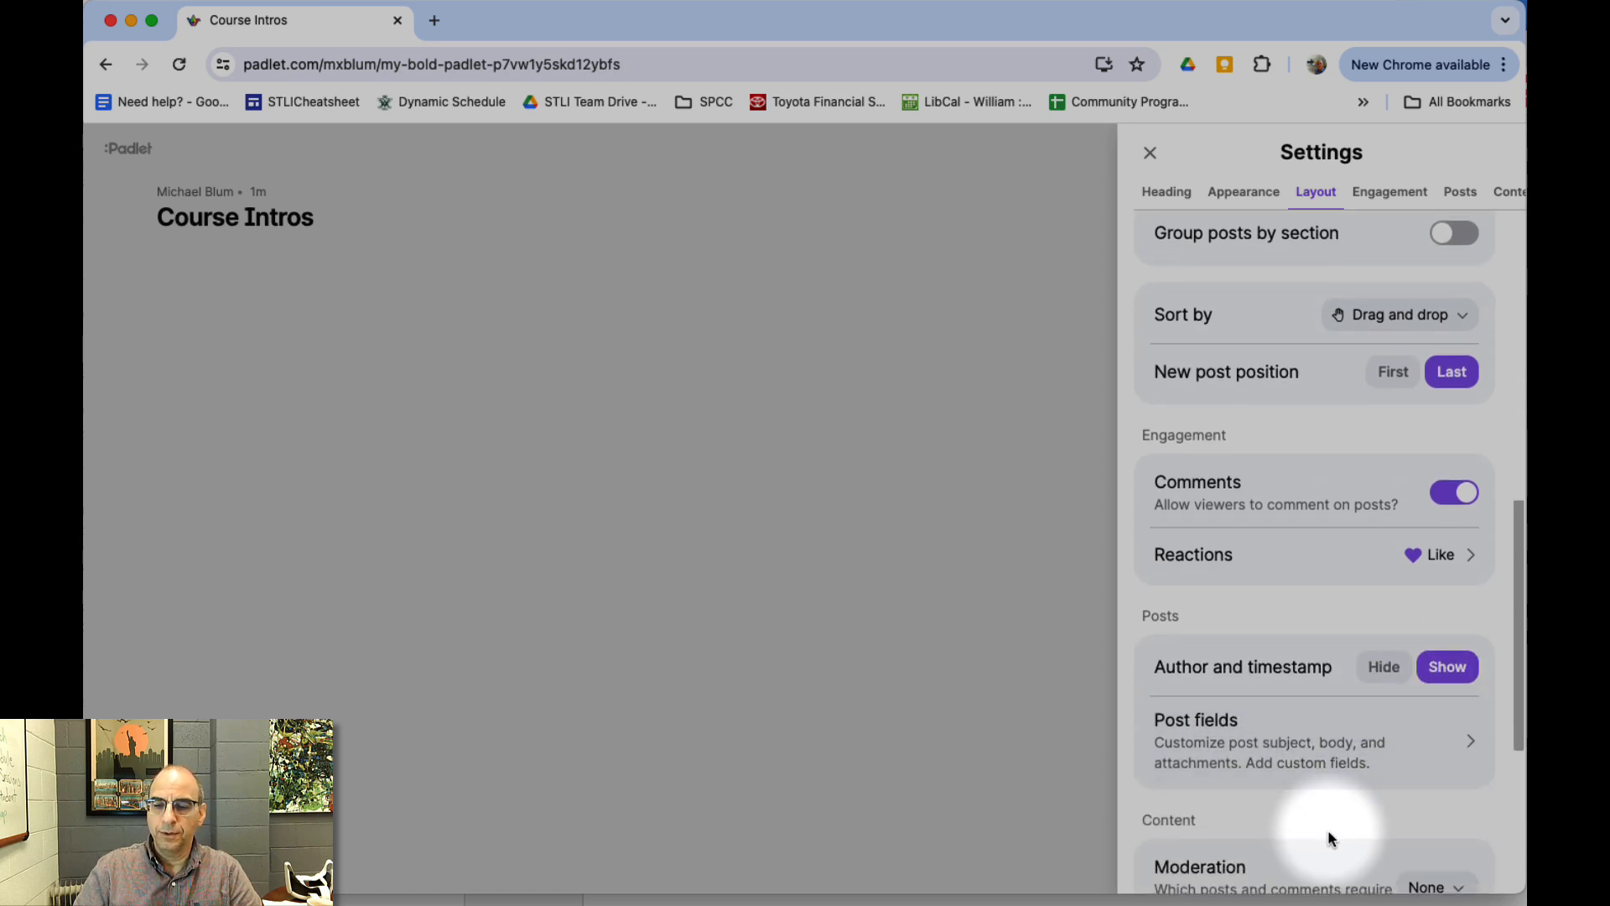
{"action": "left_click", "coordinate": [1289, 741]}
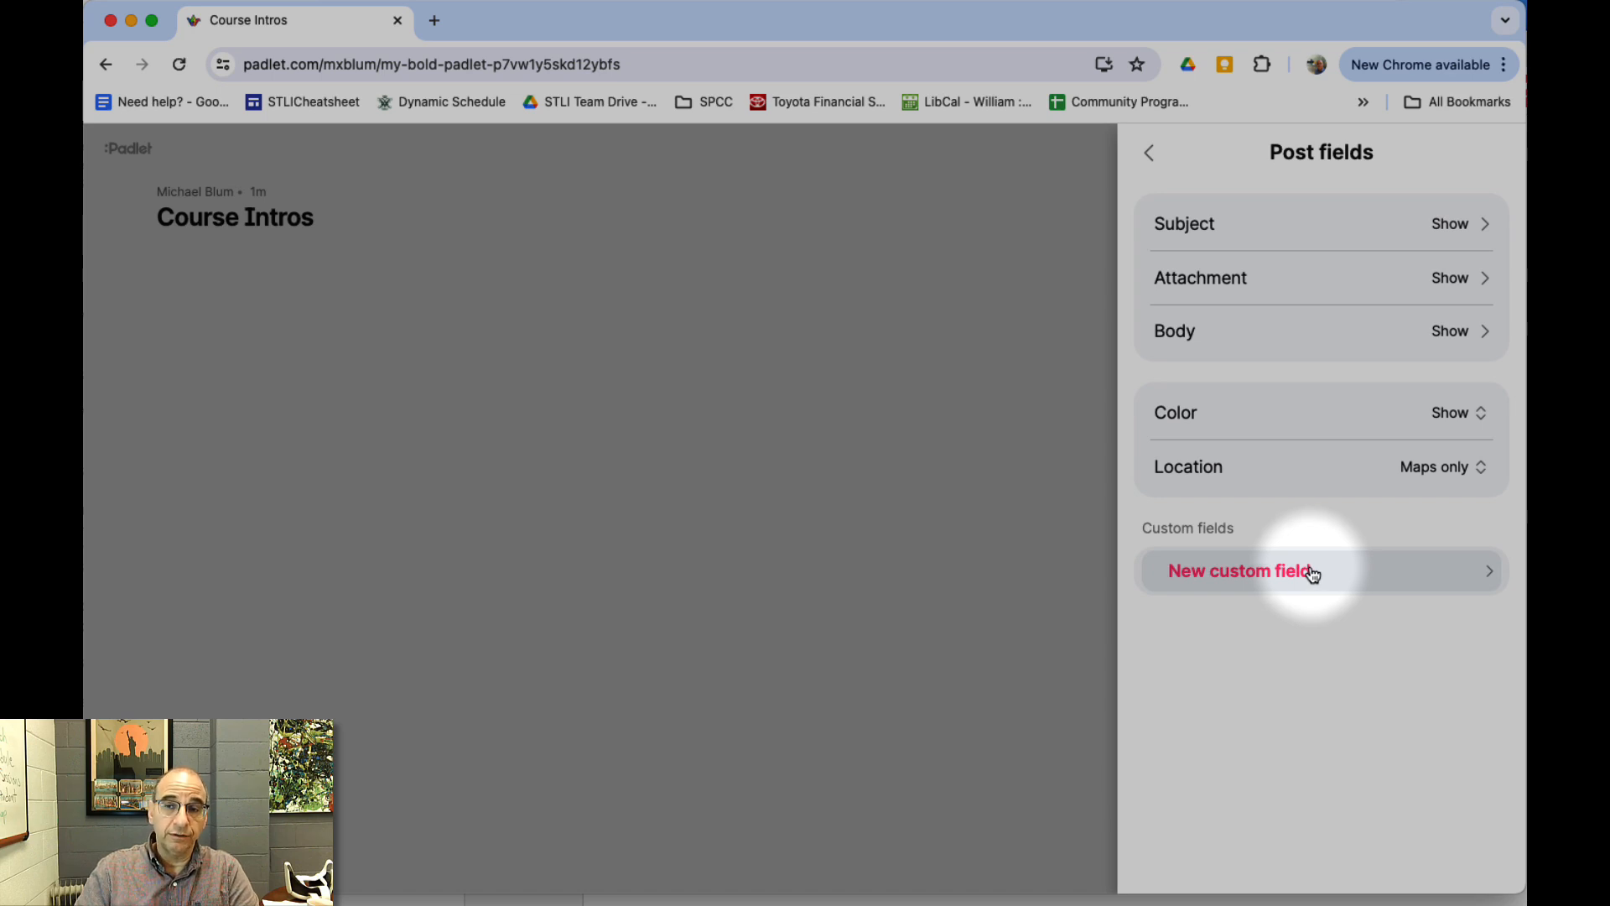
{"action": "left_click", "coordinate": [1150, 154]}
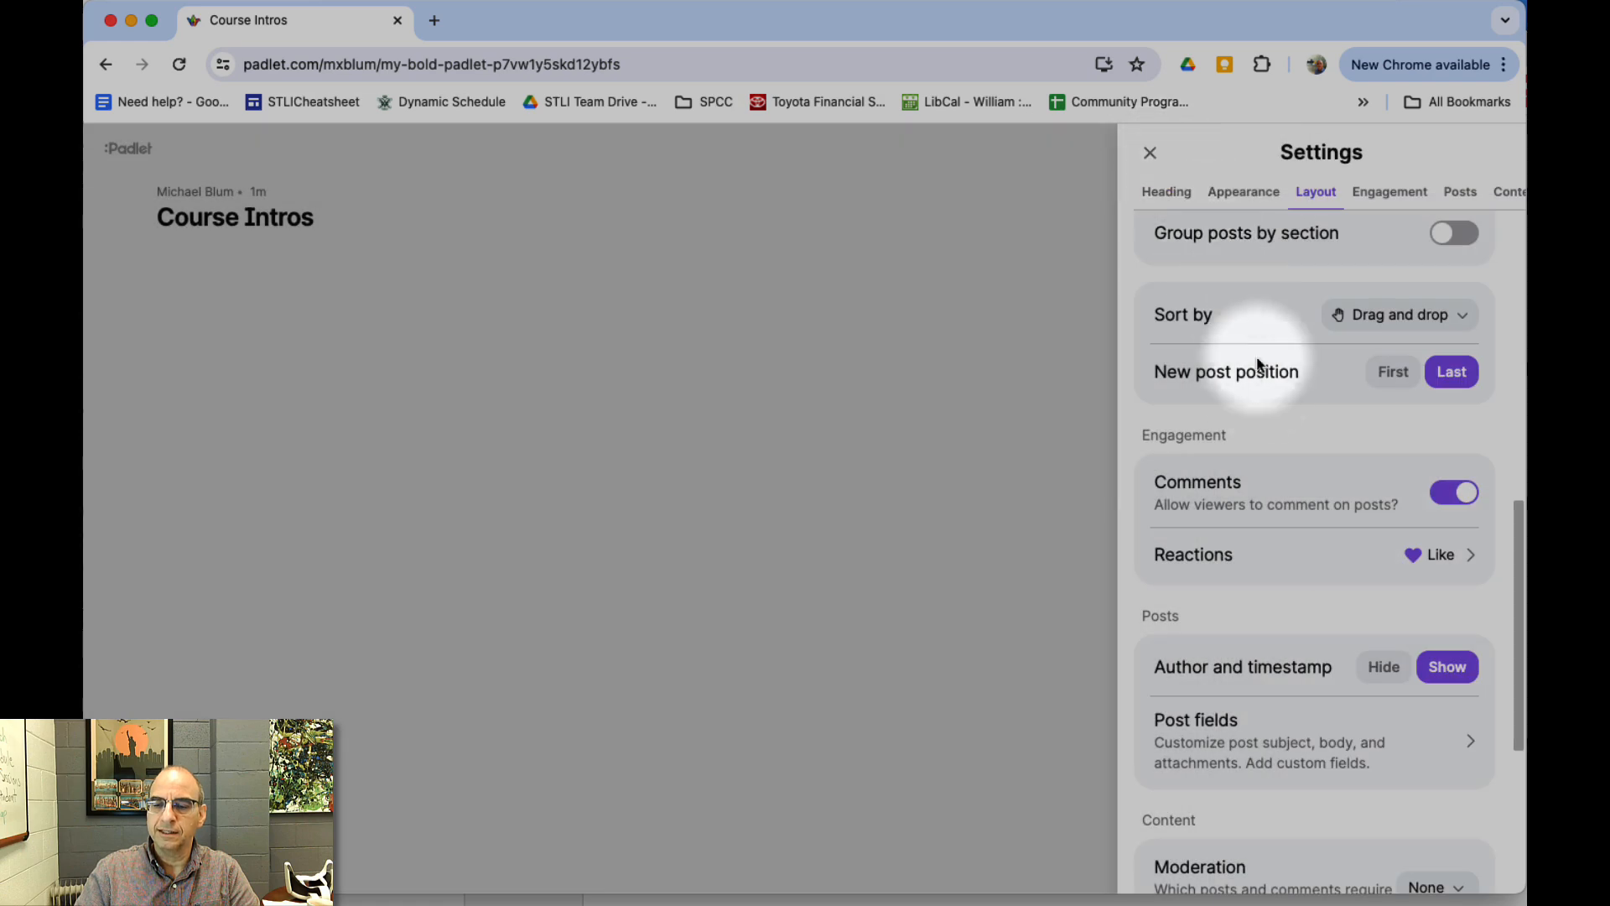
{"action": "scroll", "coordinate": [1295, 592], "scroll_direction": "down", "scroll_amount": 5}
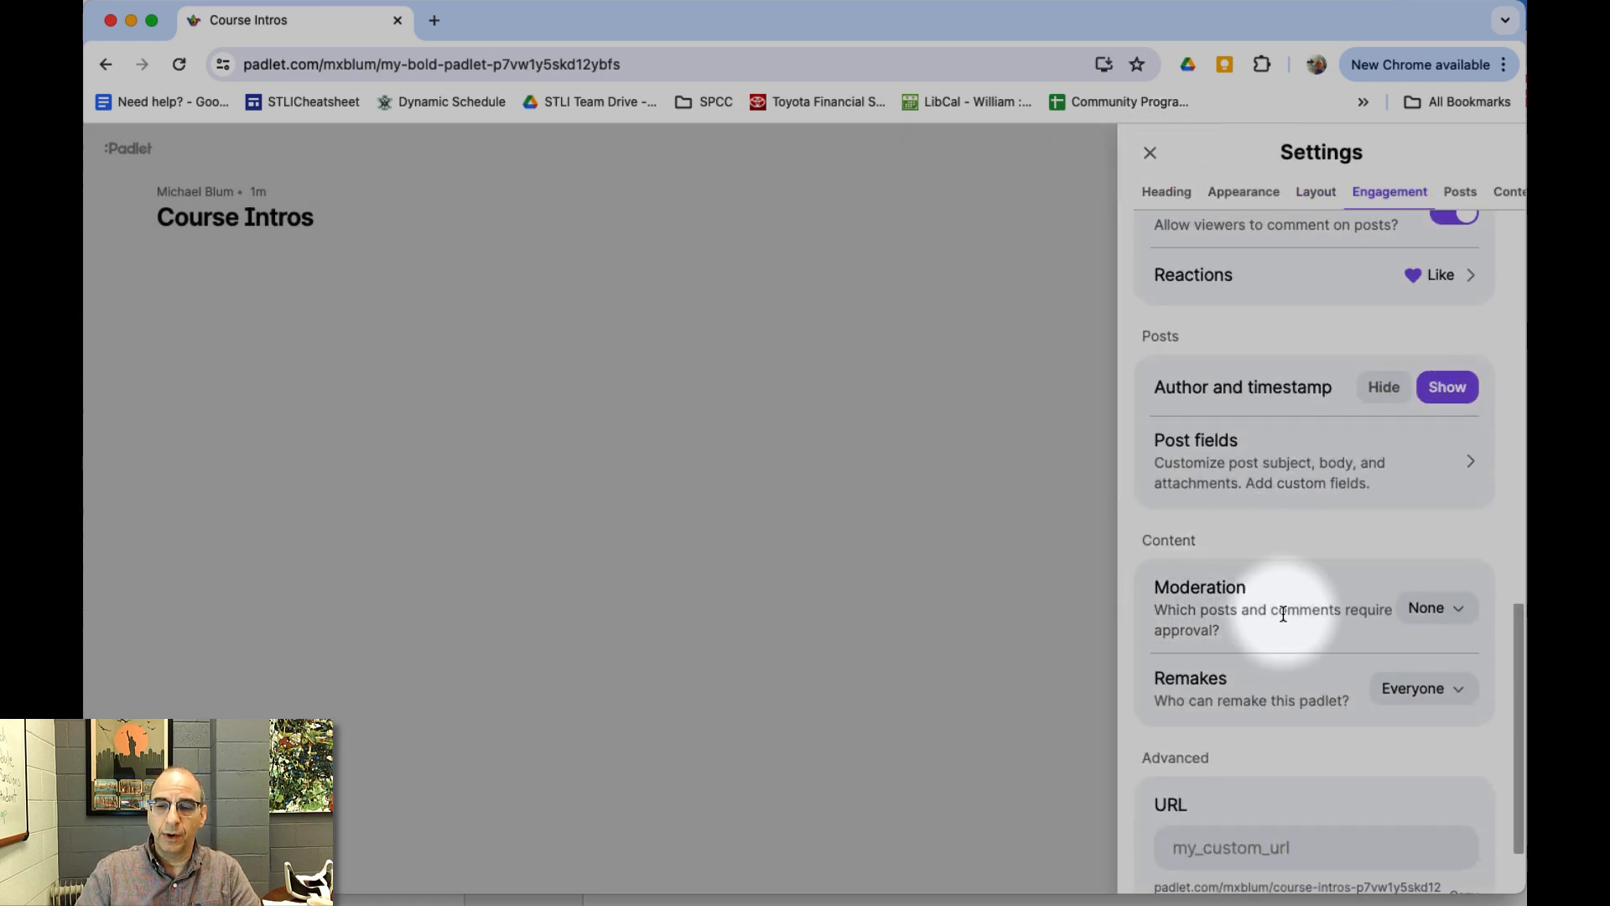
{"action": "left_click", "coordinate": [1439, 615]}
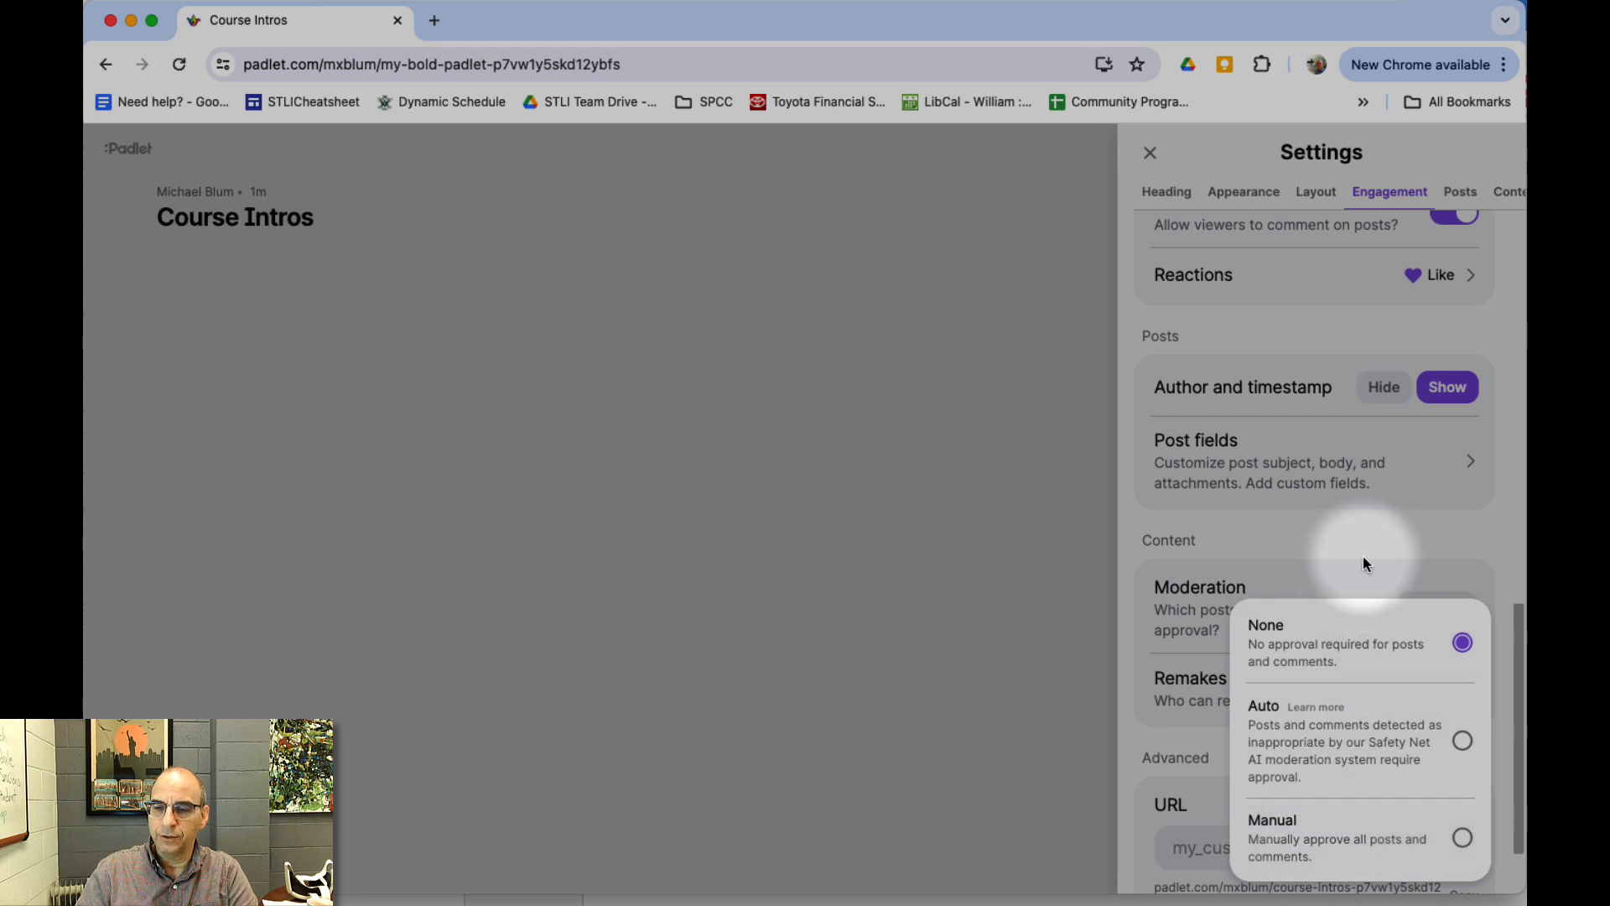
{"action": "left_click", "coordinate": [1364, 530]}
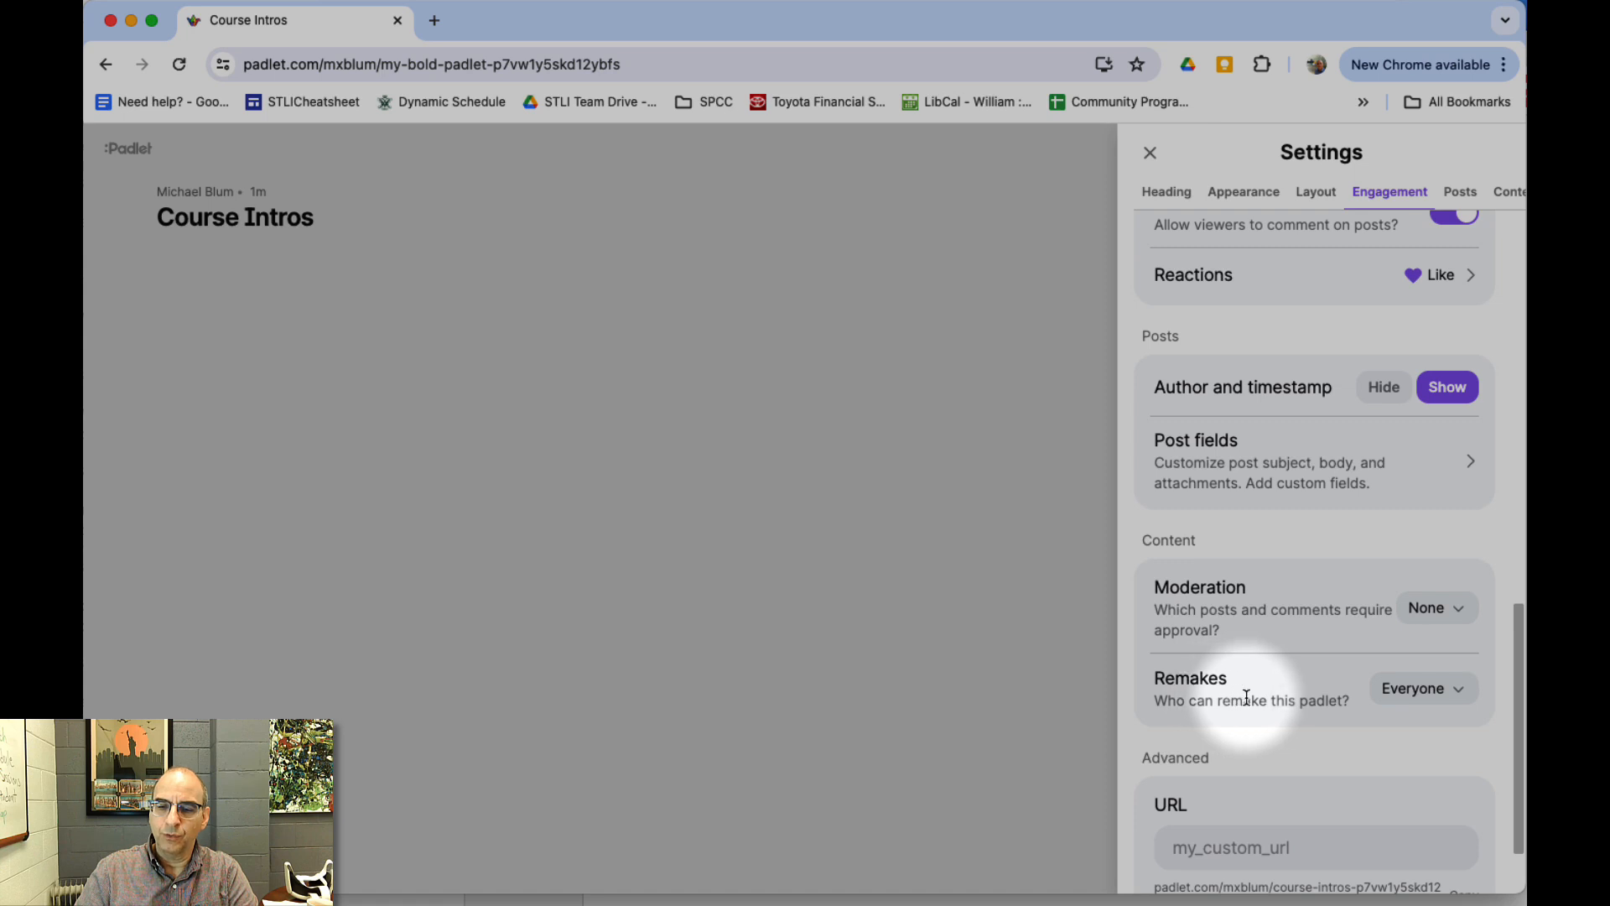
Restrict remakes of the padlet to Admins only and close the board's settings
{"action": "left_click", "coordinate": [1443, 692]}
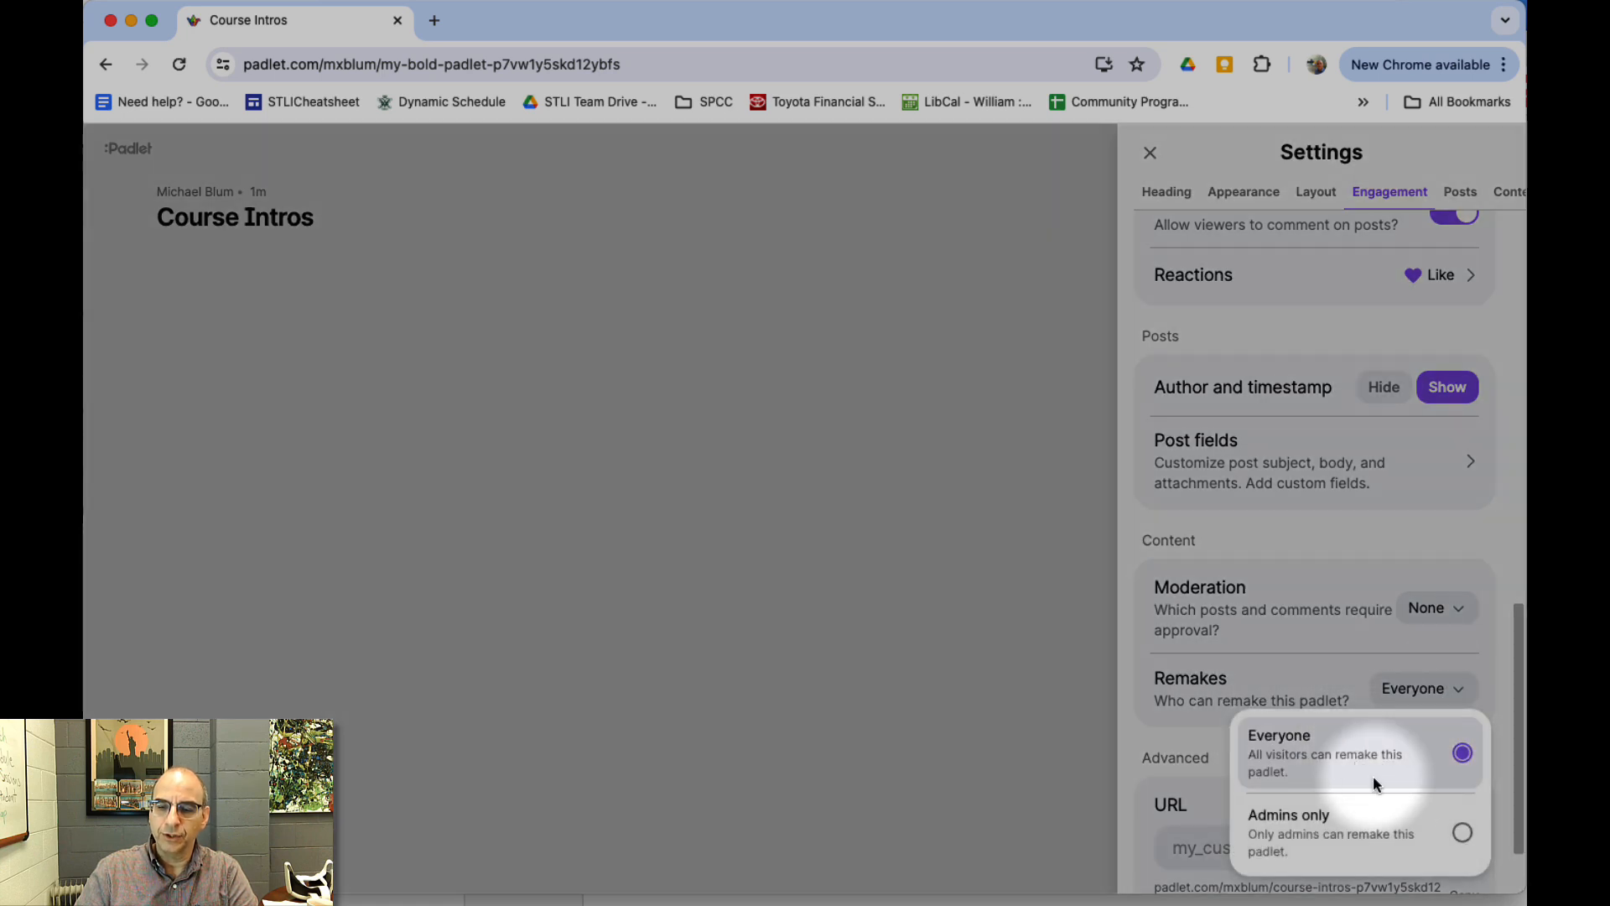
{"action": "left_click", "coordinate": [1345, 835]}
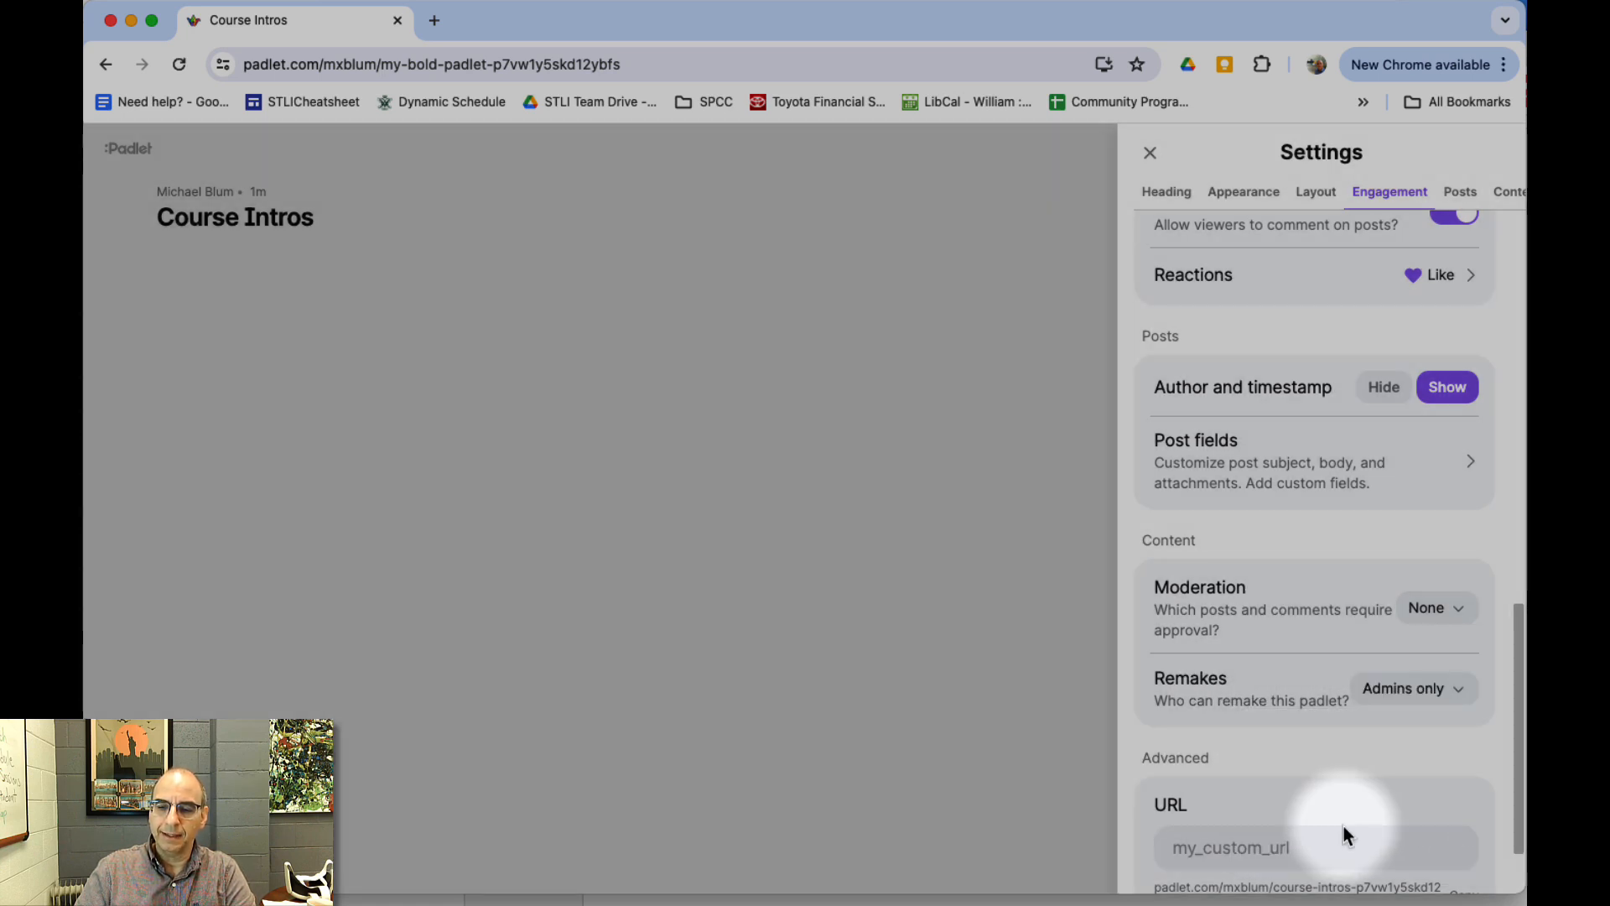
{"action": "scroll", "coordinate": [1351, 781], "scroll_direction": "down", "scroll_amount": 2}
{"action": "scroll", "coordinate": [1350, 780], "scroll_direction": "down", "scroll_amount": 2}
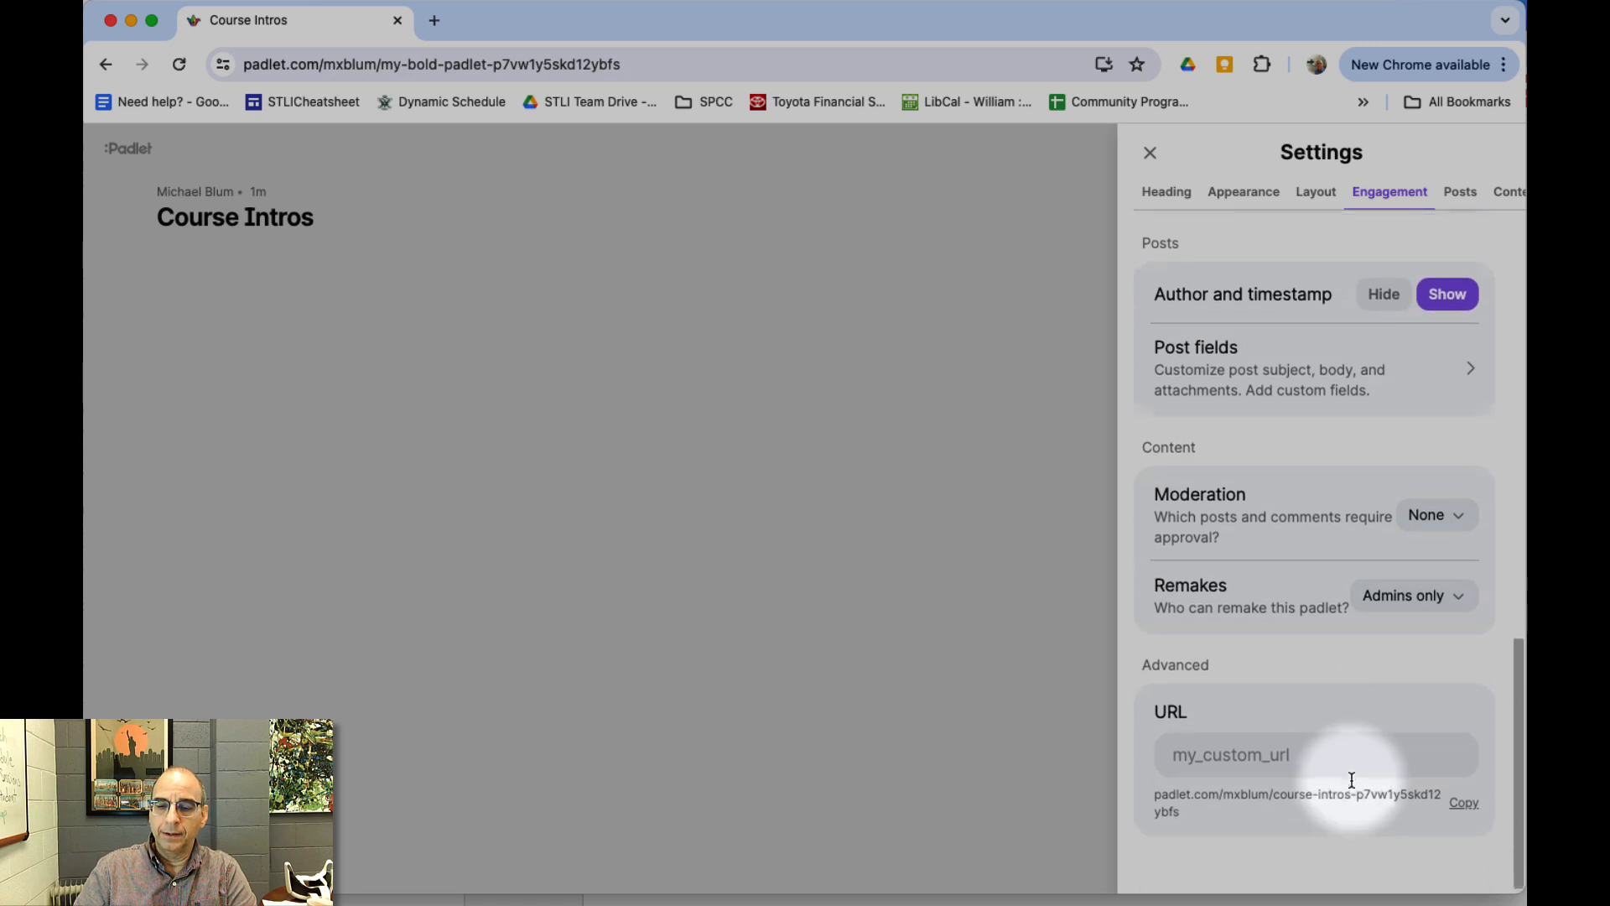
{"action": "left_click", "coordinate": [1151, 154]}
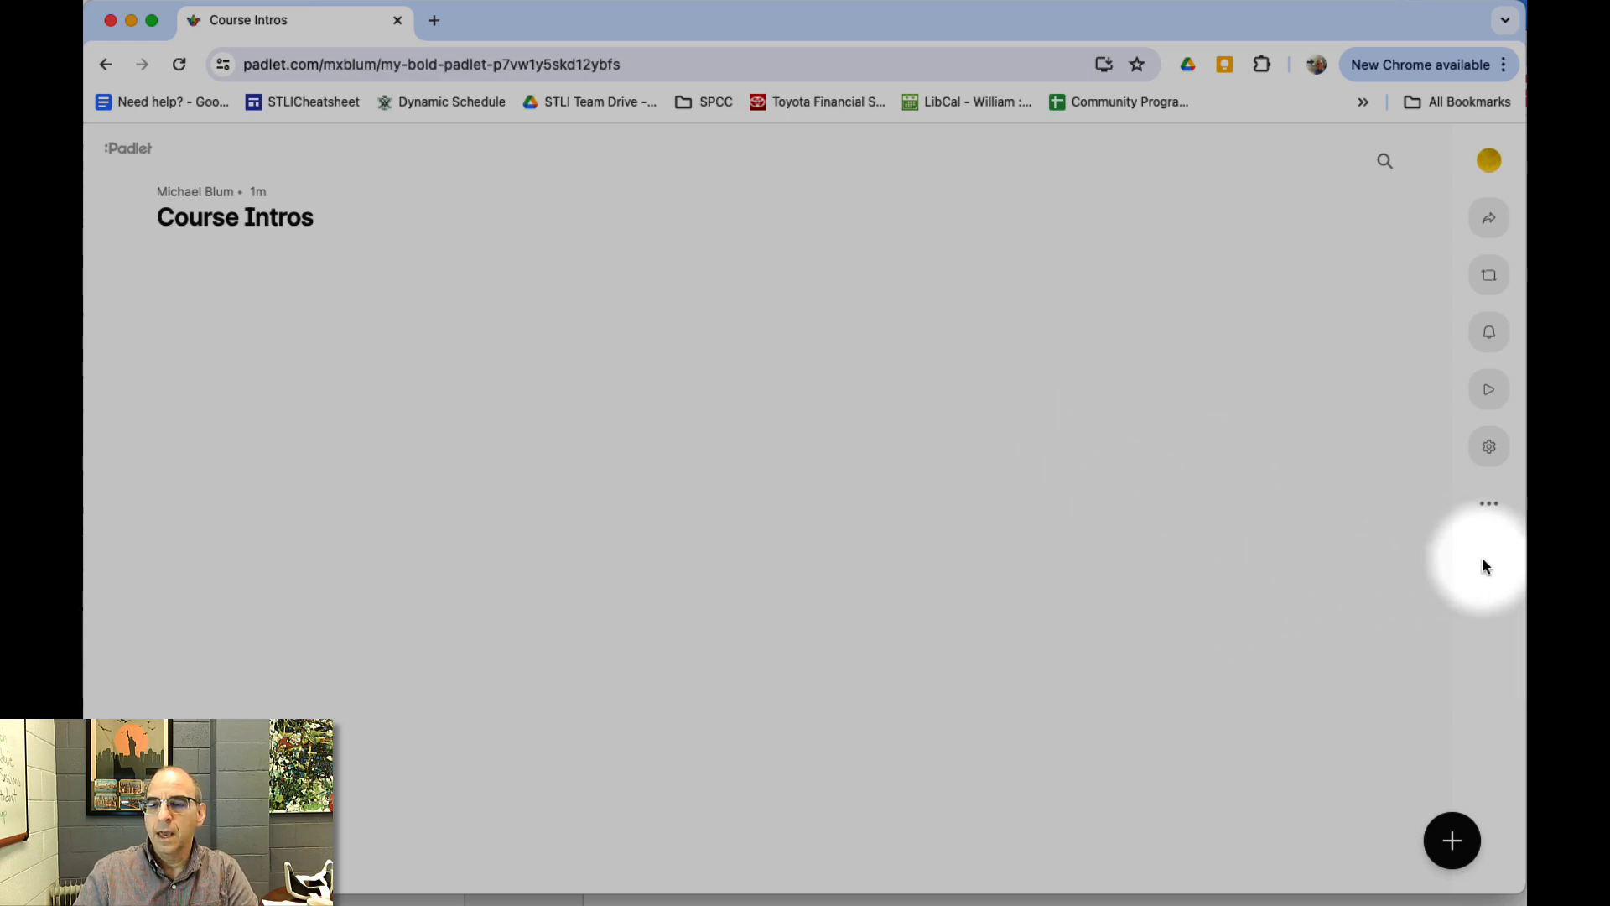
Review the board's sharing options, including visitor permissions, link privacy and link types, and close them
{"action": "left_click", "coordinate": [1489, 501]}
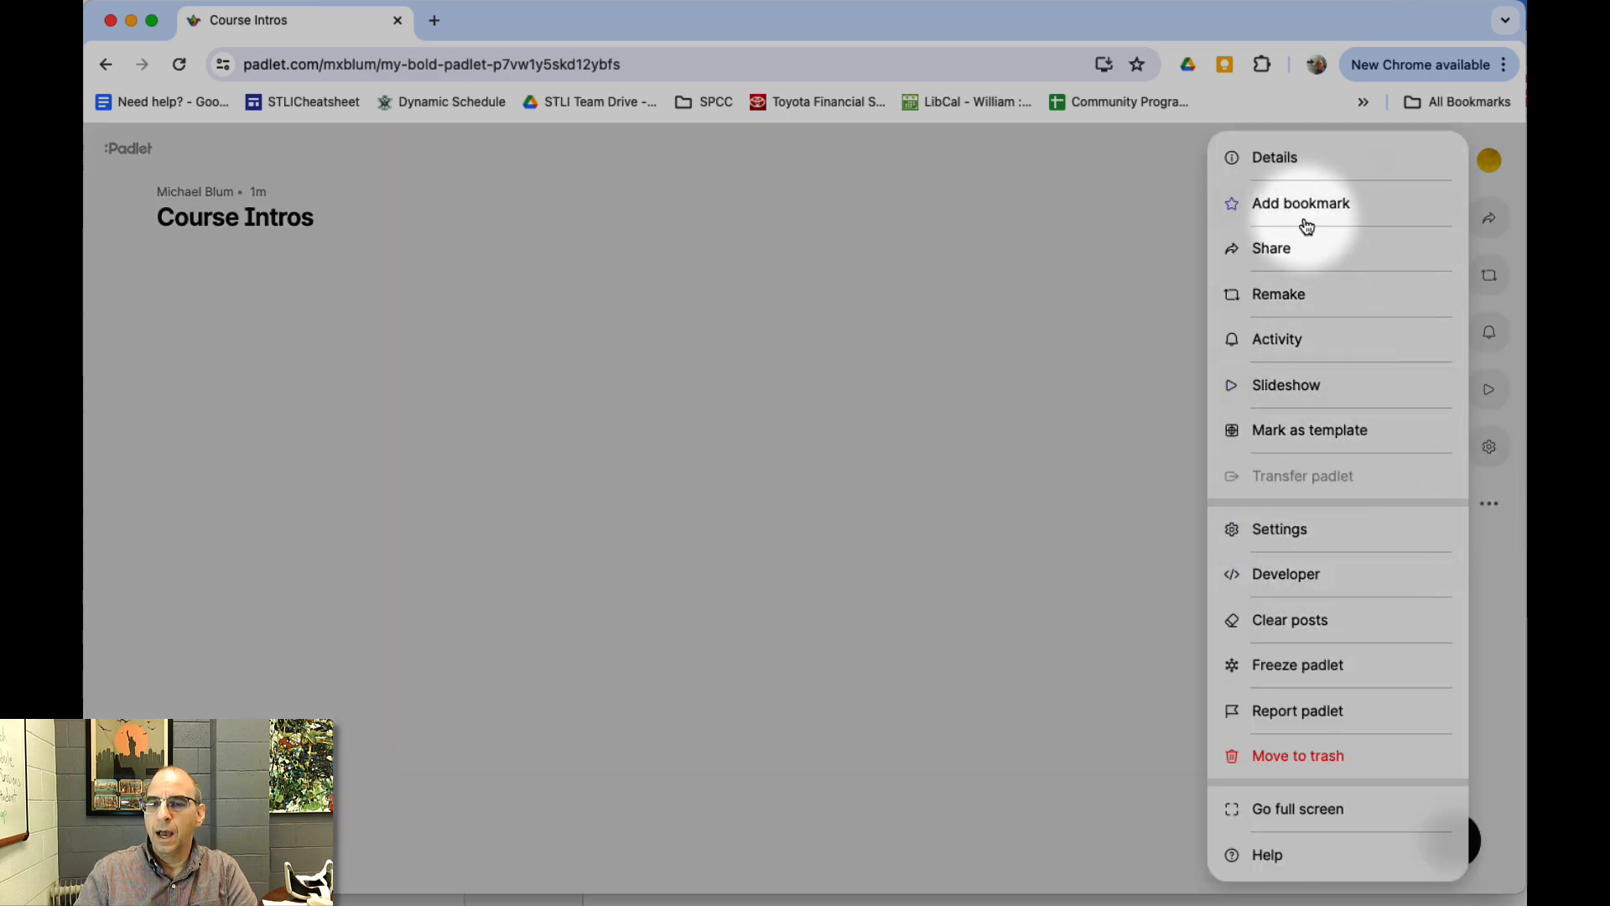
{"action": "left_click", "coordinate": [1283, 250]}
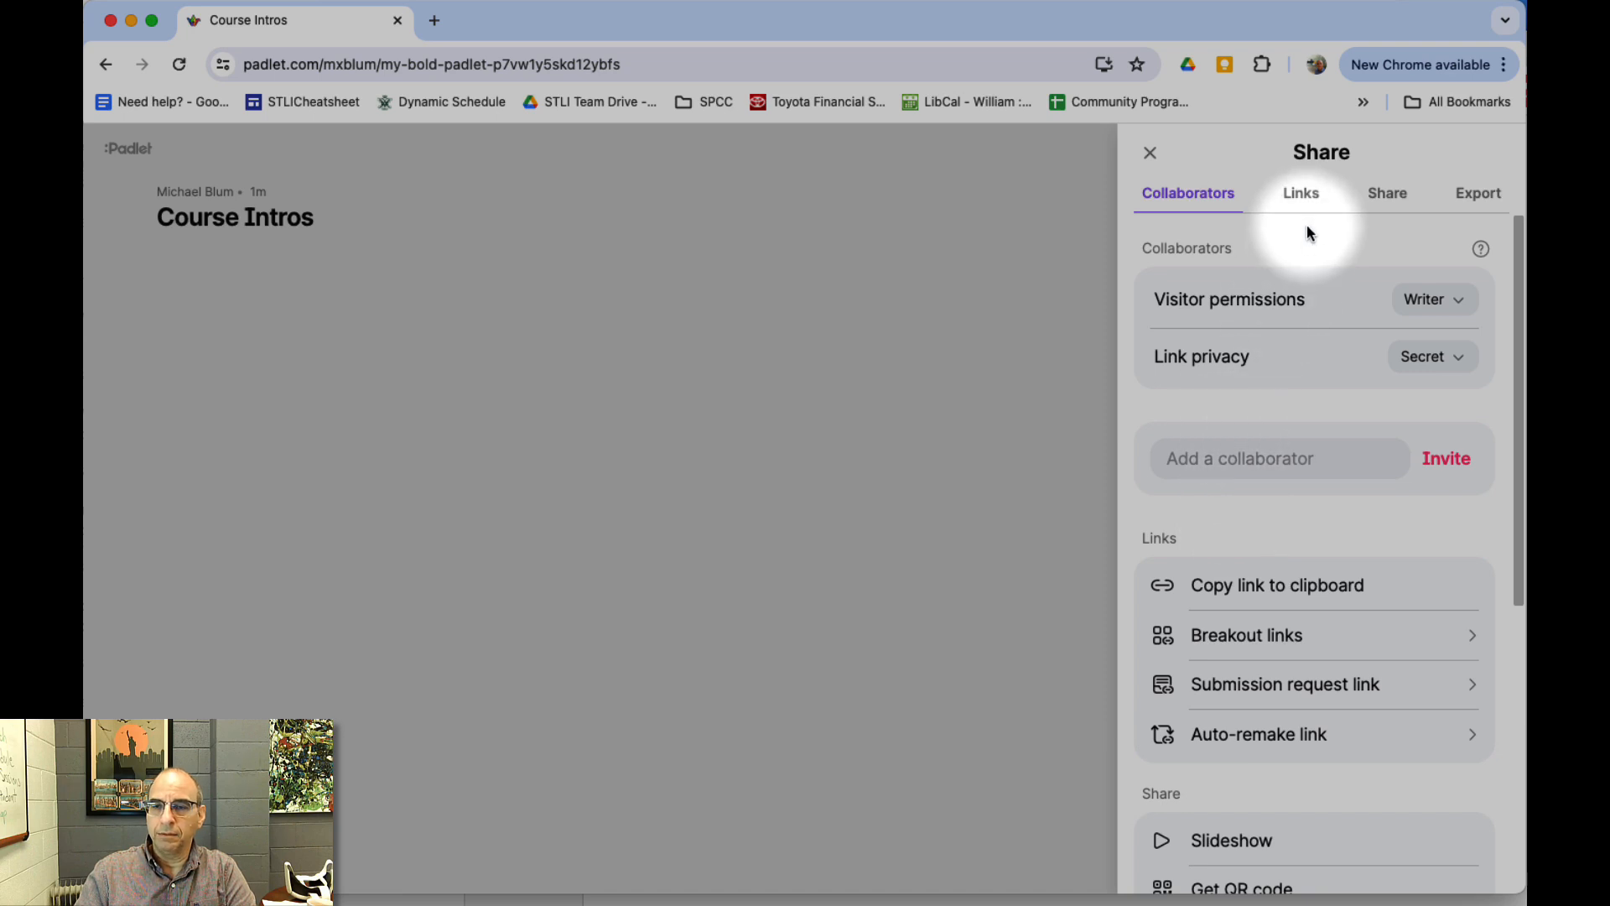
{"action": "left_click", "coordinate": [1162, 160]}
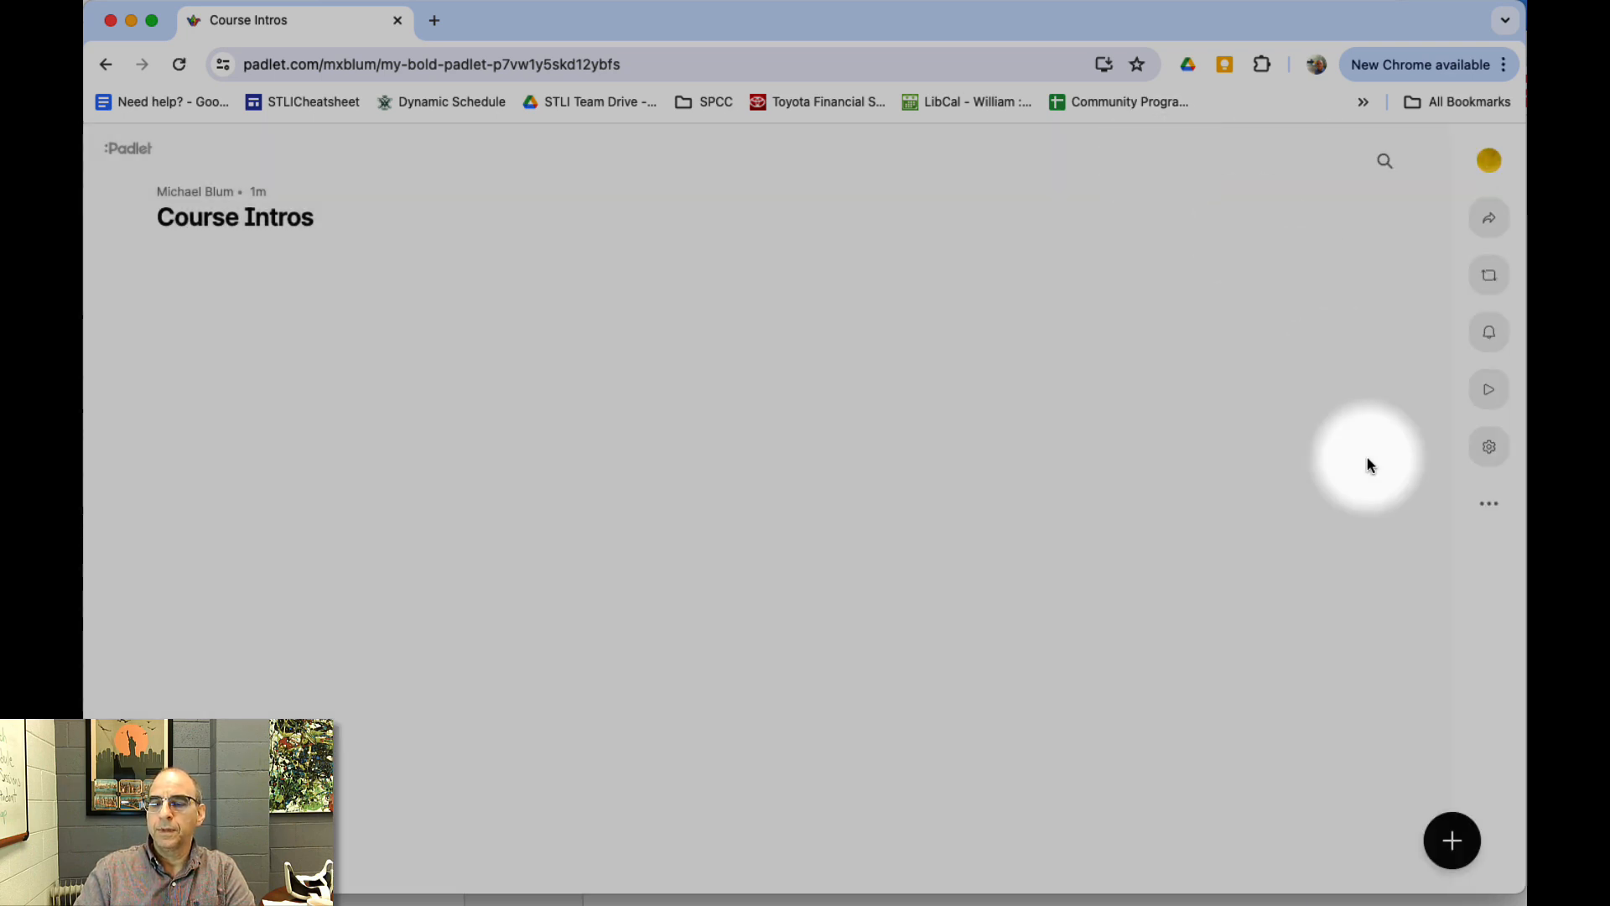
Start a new post, title it as a greeting with the poster's first name, and choose the video recorder as its attachment
{"action": "left_click", "coordinate": [1454, 841]}
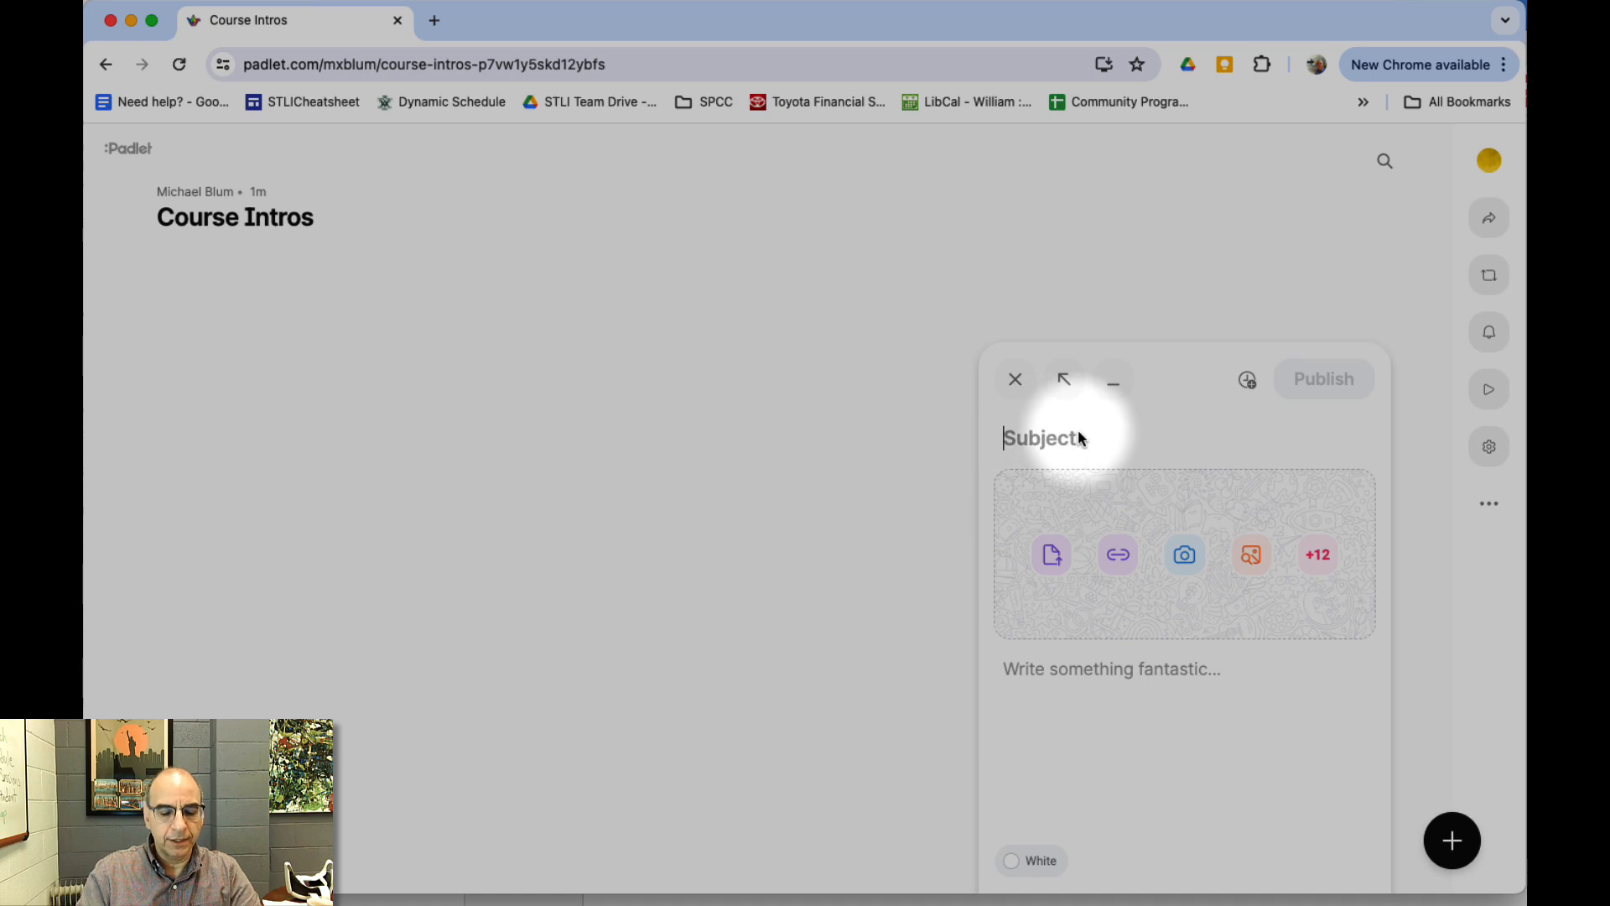
{"action": "type", "text": "Mike's Greeeting"}
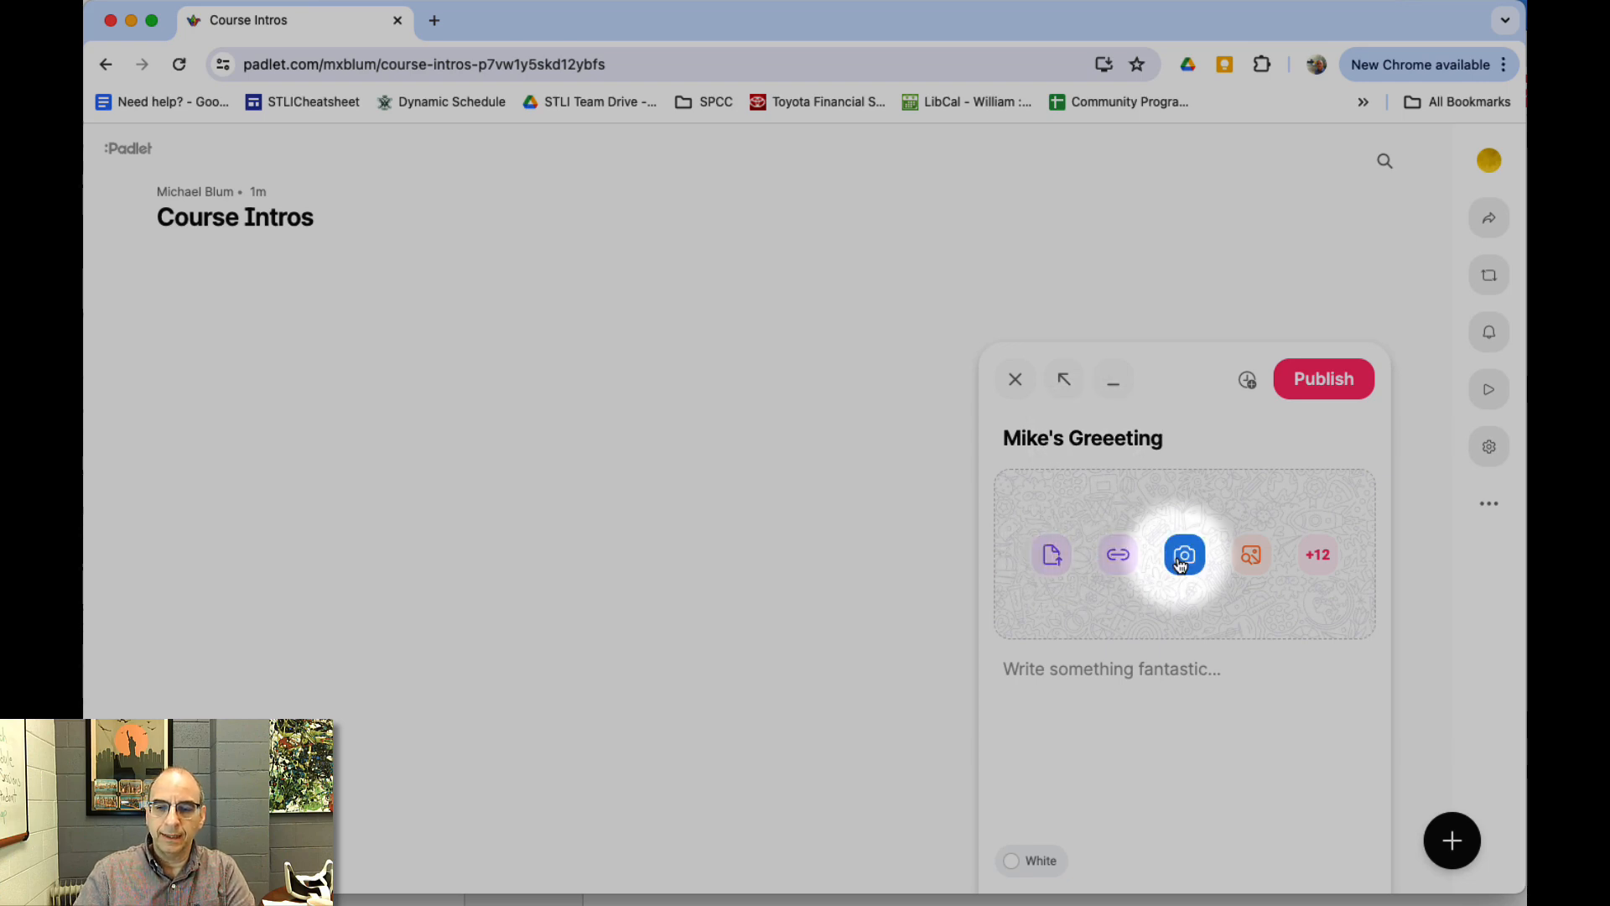
{"action": "left_click", "coordinate": [1321, 560]}
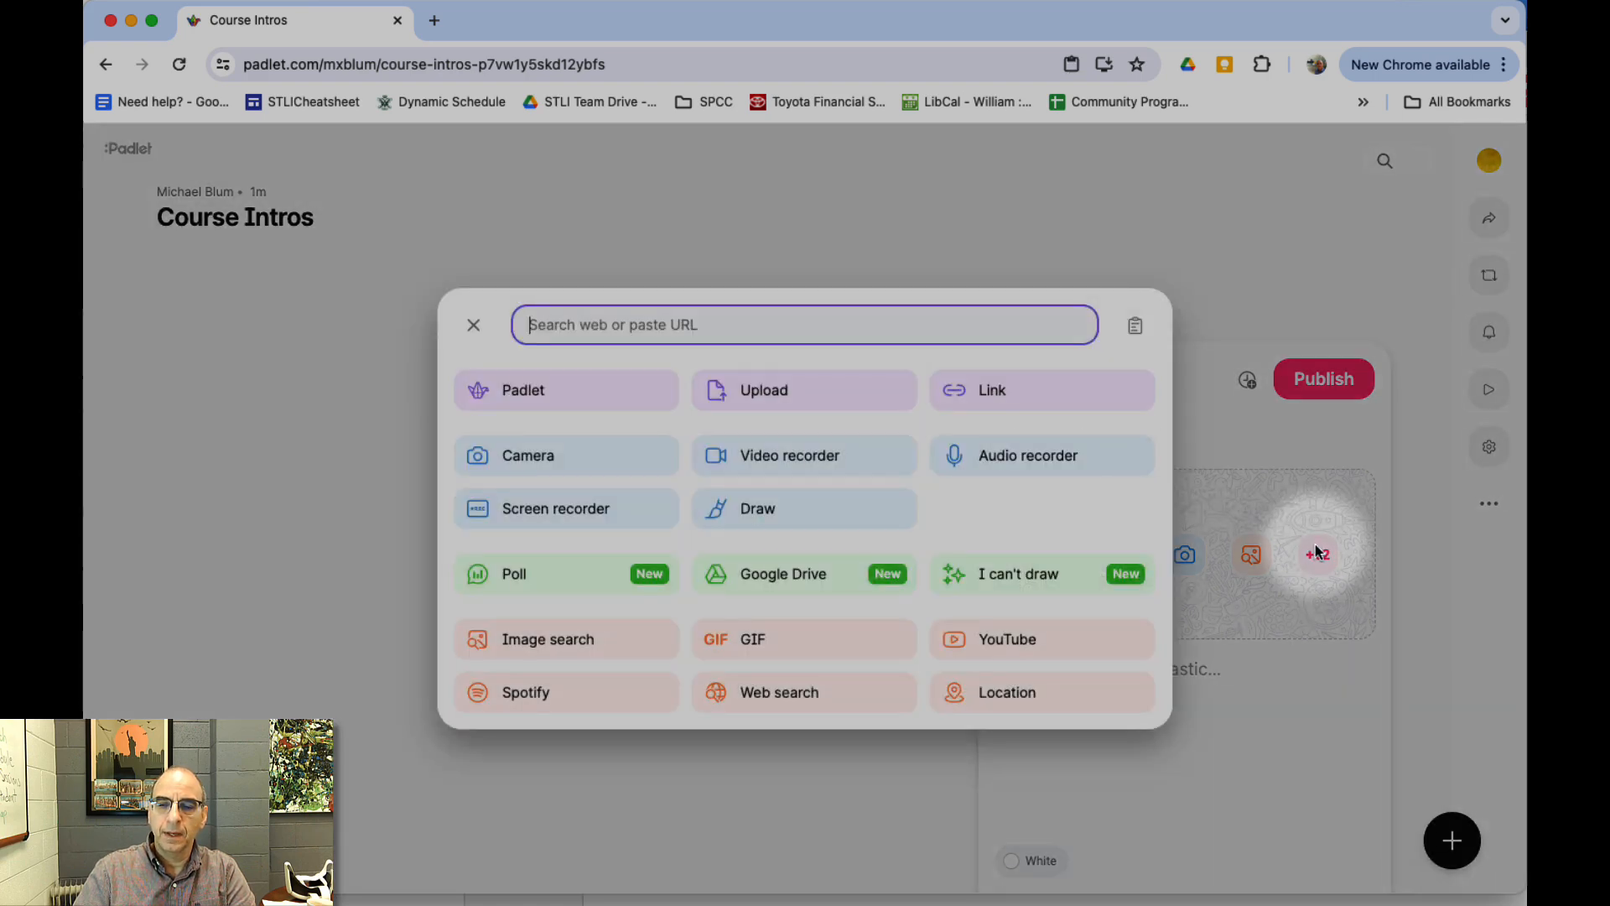
{"action": "left_click", "coordinate": [805, 458]}
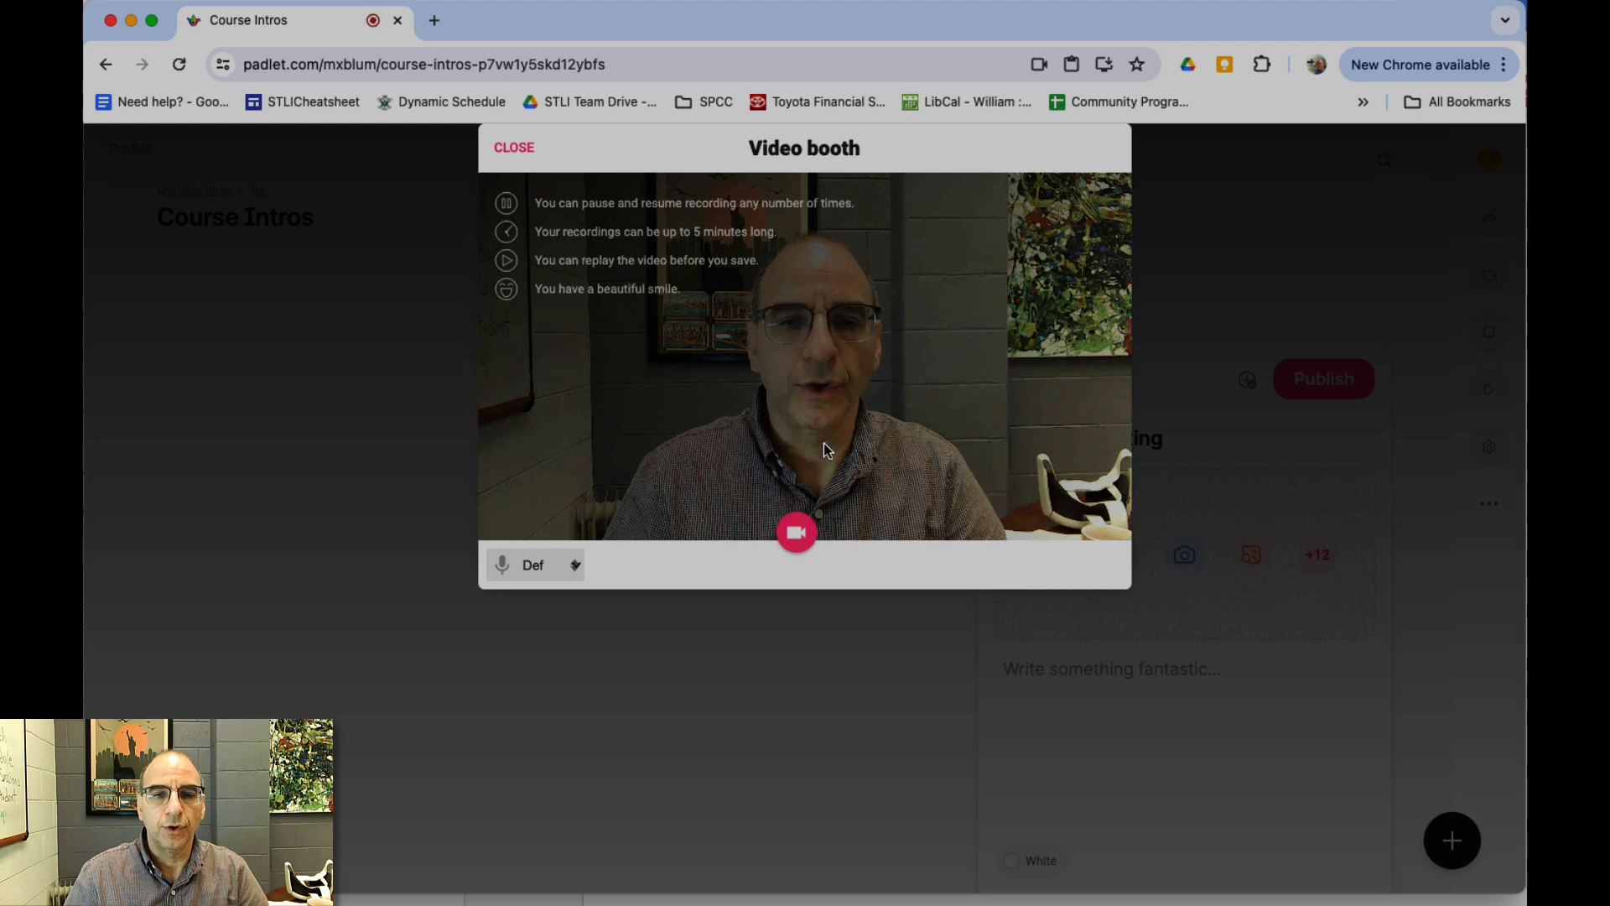
Record a greeting video of about 18 seconds in the video booth and pause the recording
{"action": "left_click", "coordinate": [797, 534]}
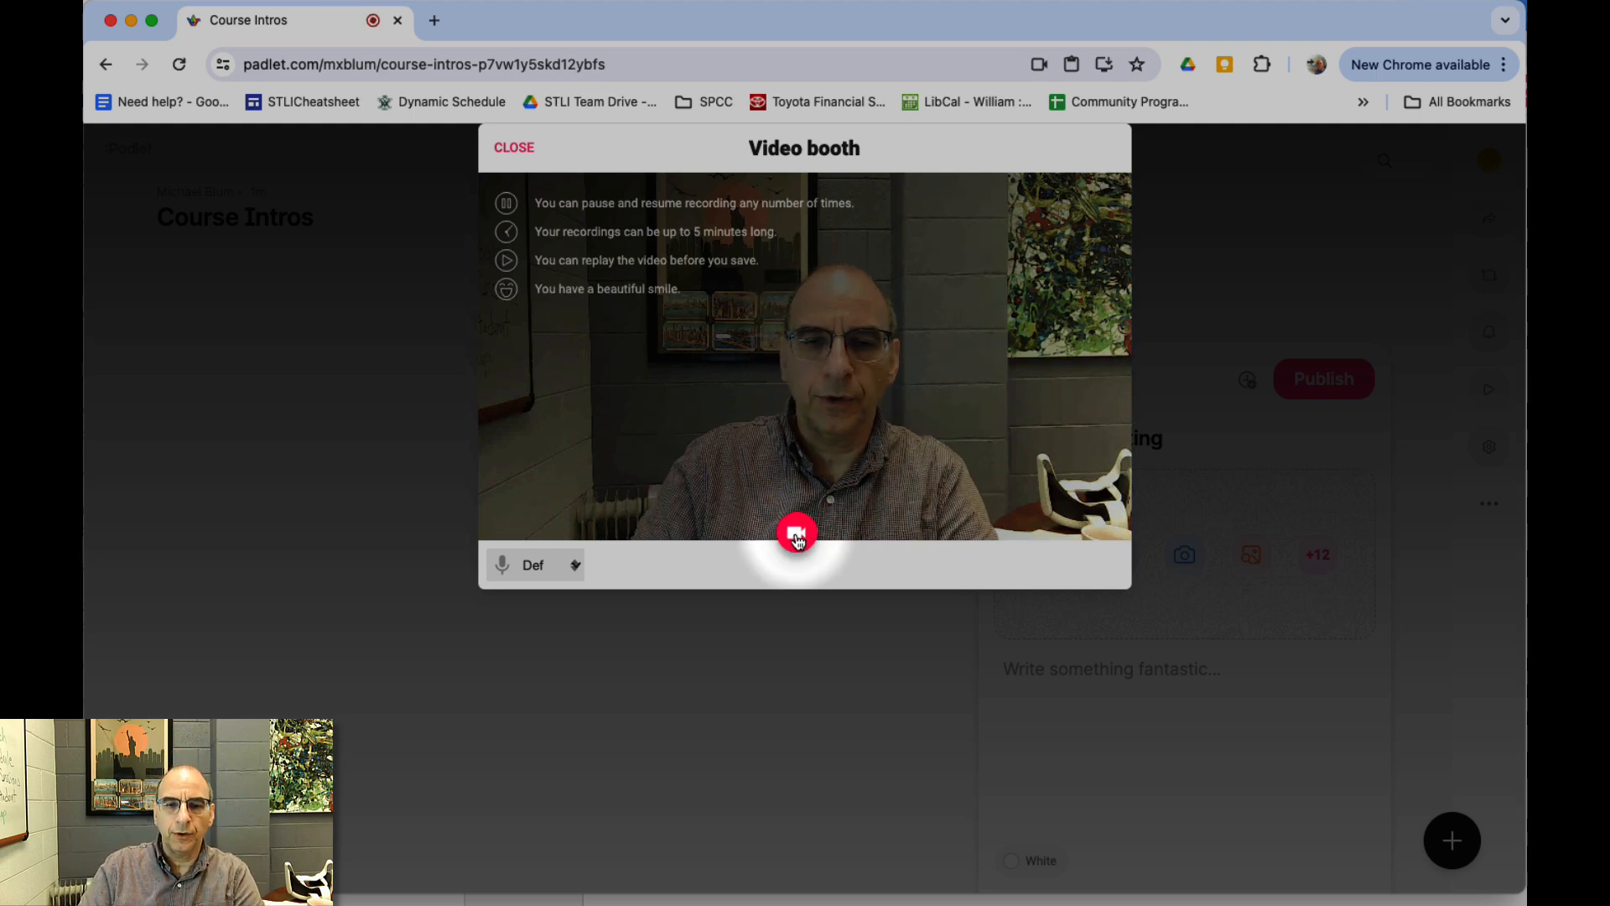
{"action": "left_click", "coordinate": [794, 531]}
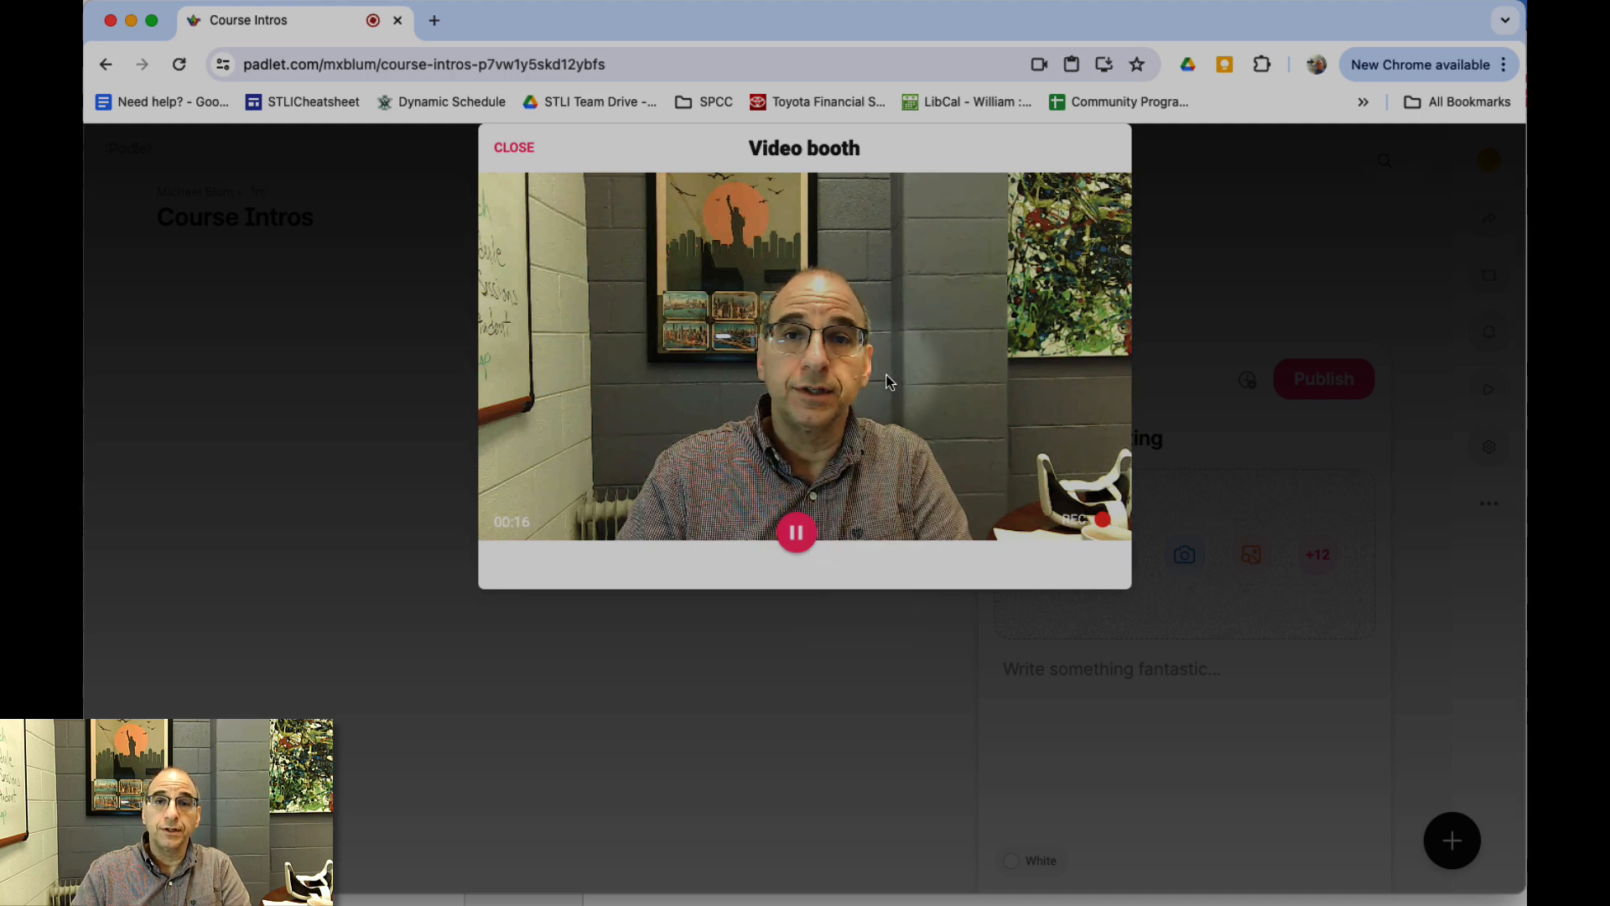
{"action": "left_click", "coordinate": [822, 534]}
{"action": "left_click", "coordinate": [801, 542]}
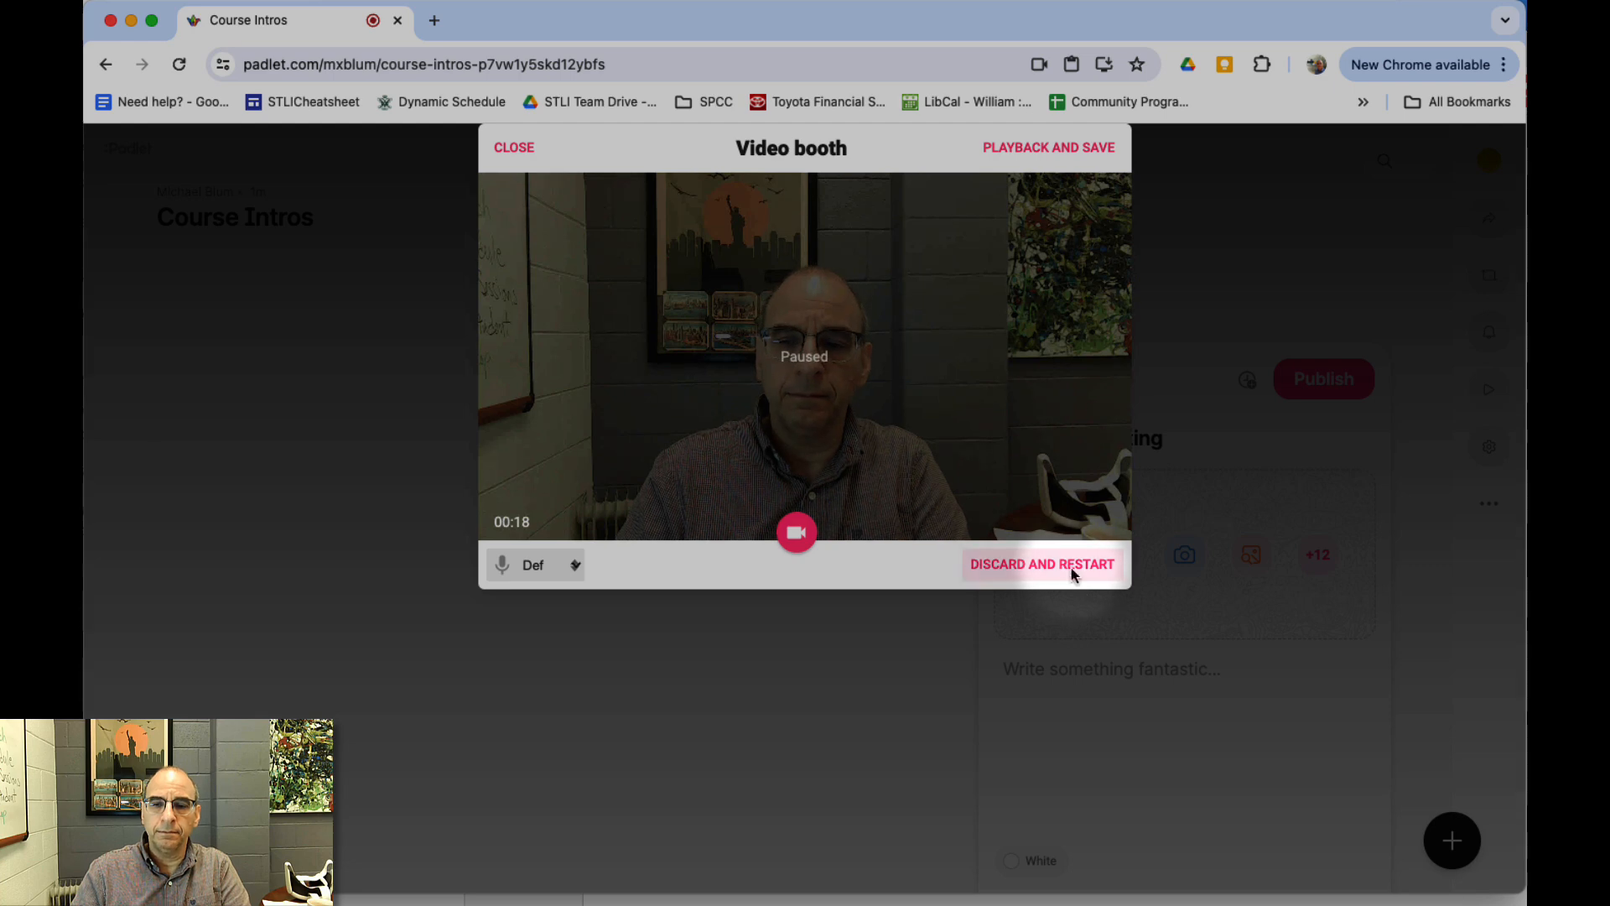
Play back the recorded greeting before saving it to the post, and publish the post on the board
{"action": "left_click", "coordinate": [1047, 149]}
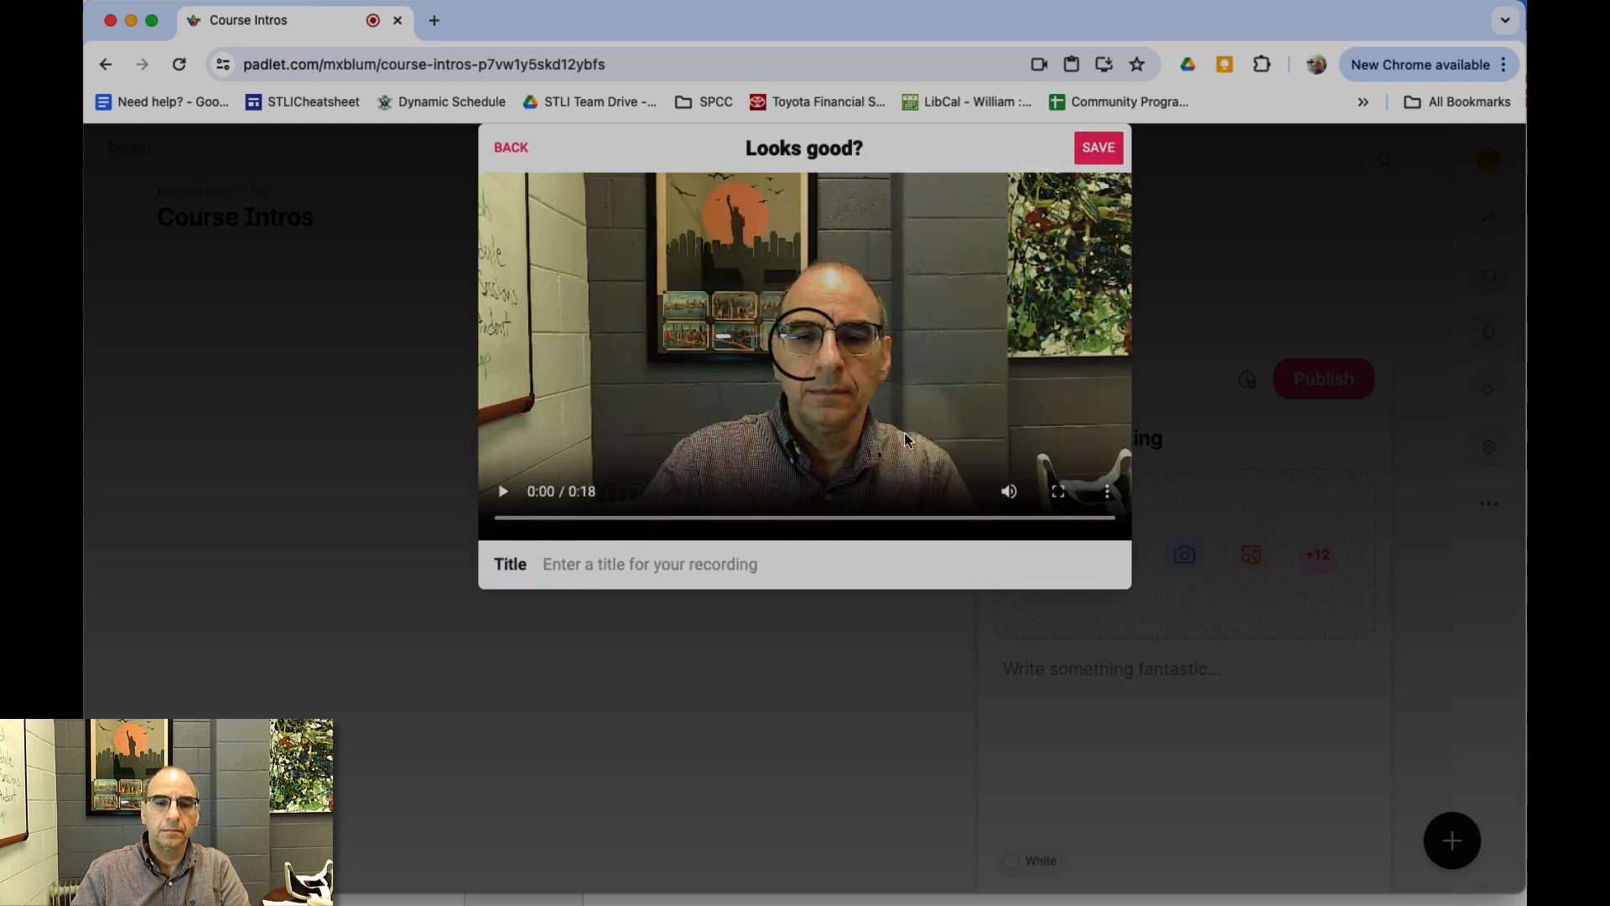
{"action": "left_click", "coordinate": [505, 493]}
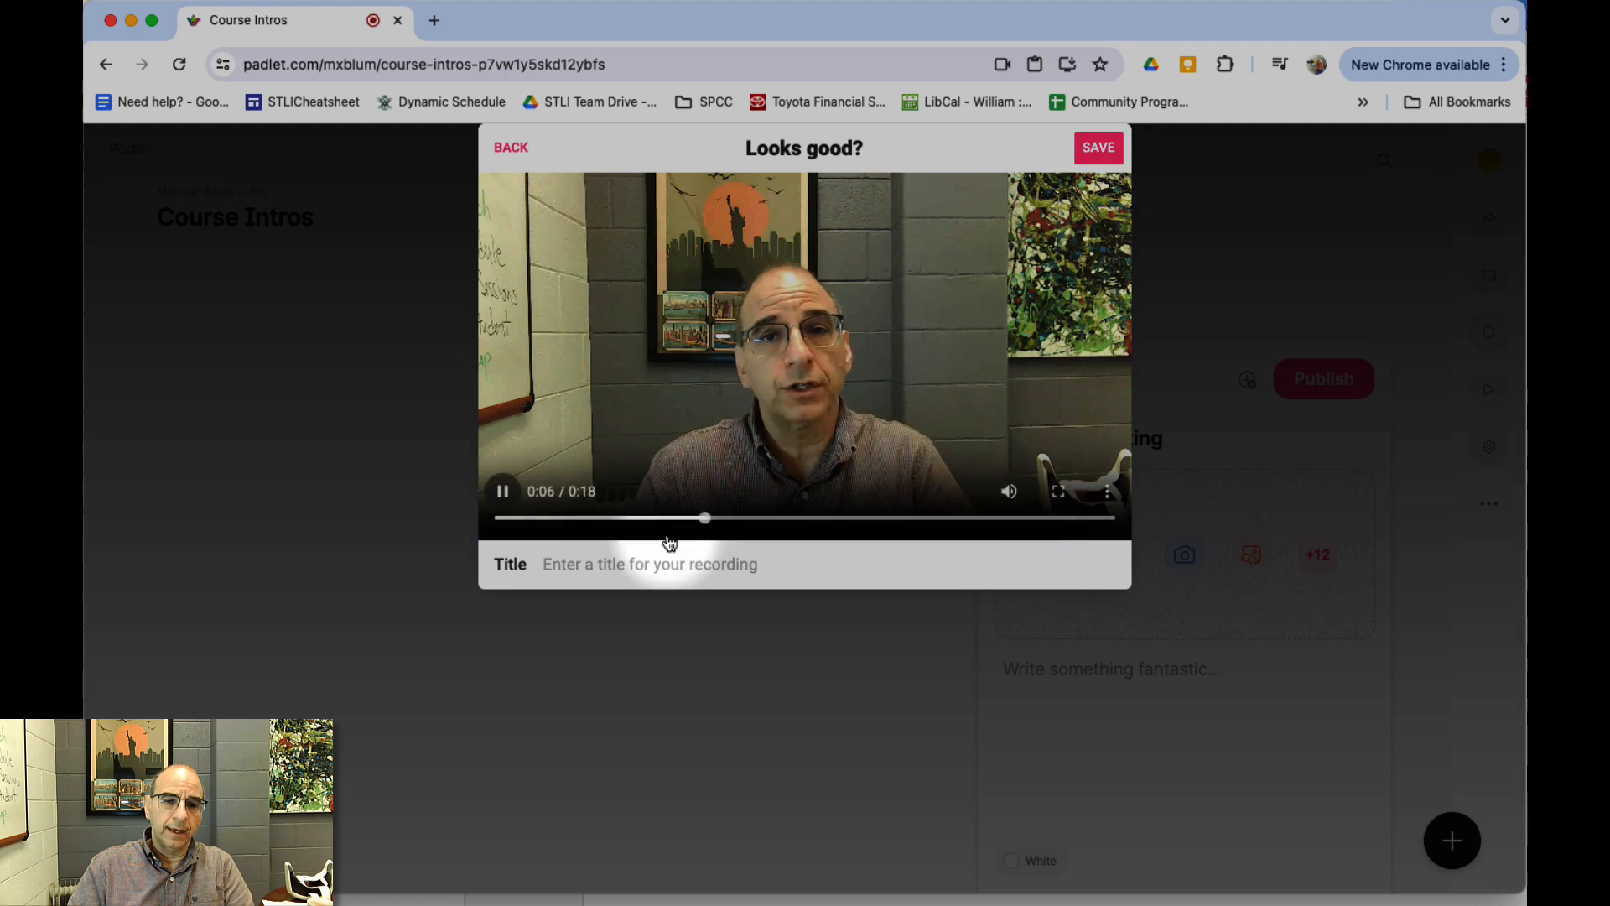
{"action": "left_click", "coordinate": [624, 482]}
{"action": "left_click", "coordinate": [1102, 147]}
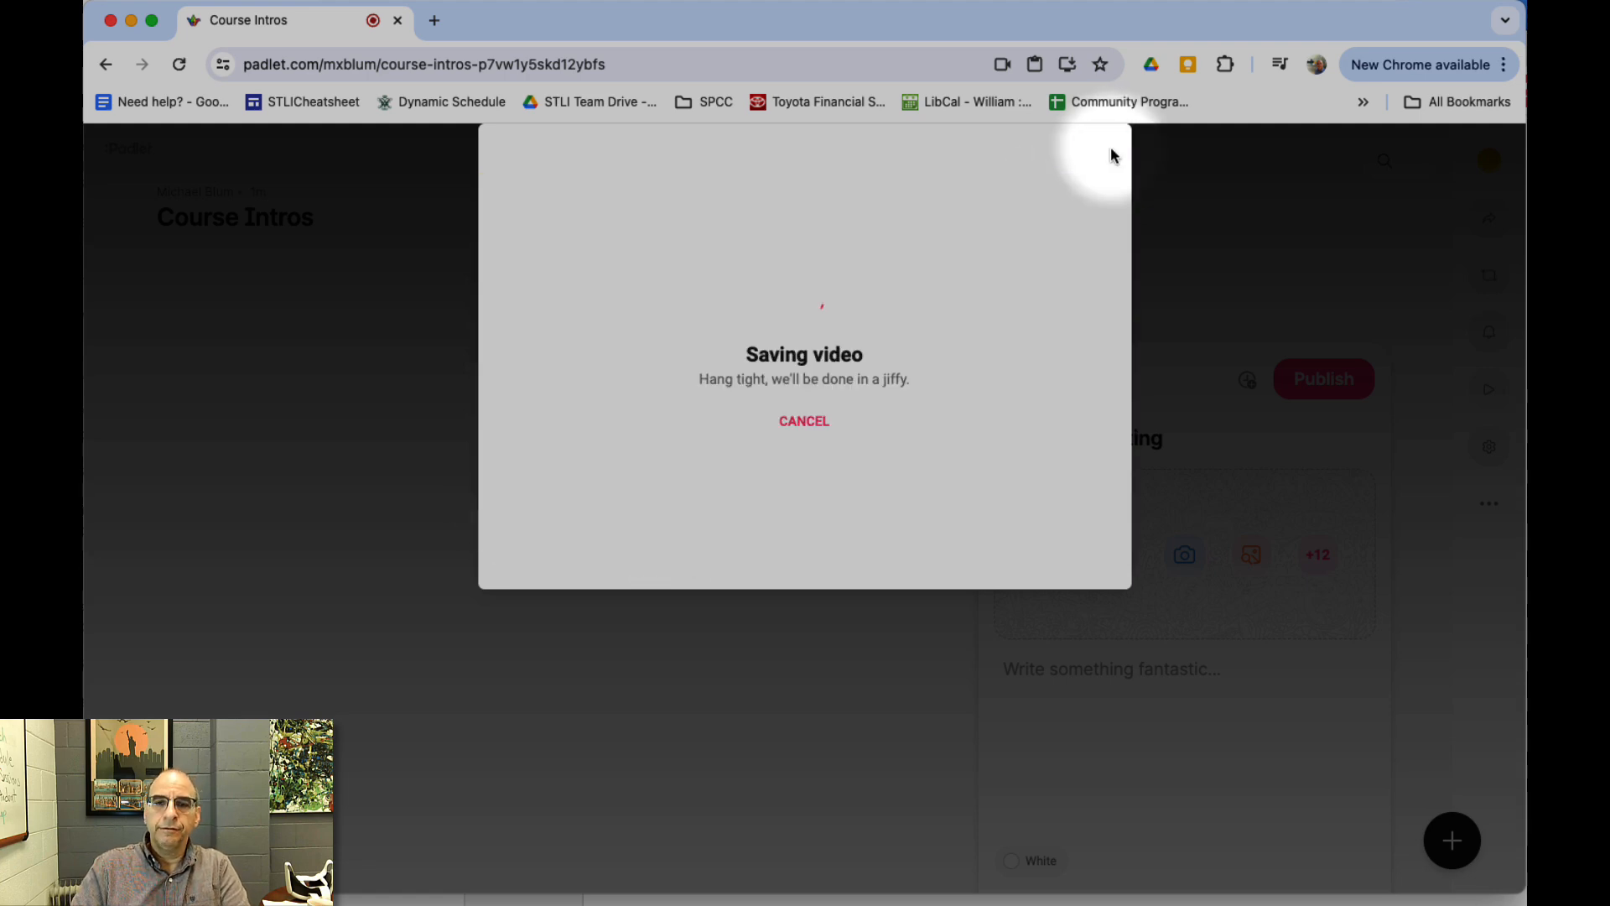
{"action": "left_click", "coordinate": [1020, 391]}
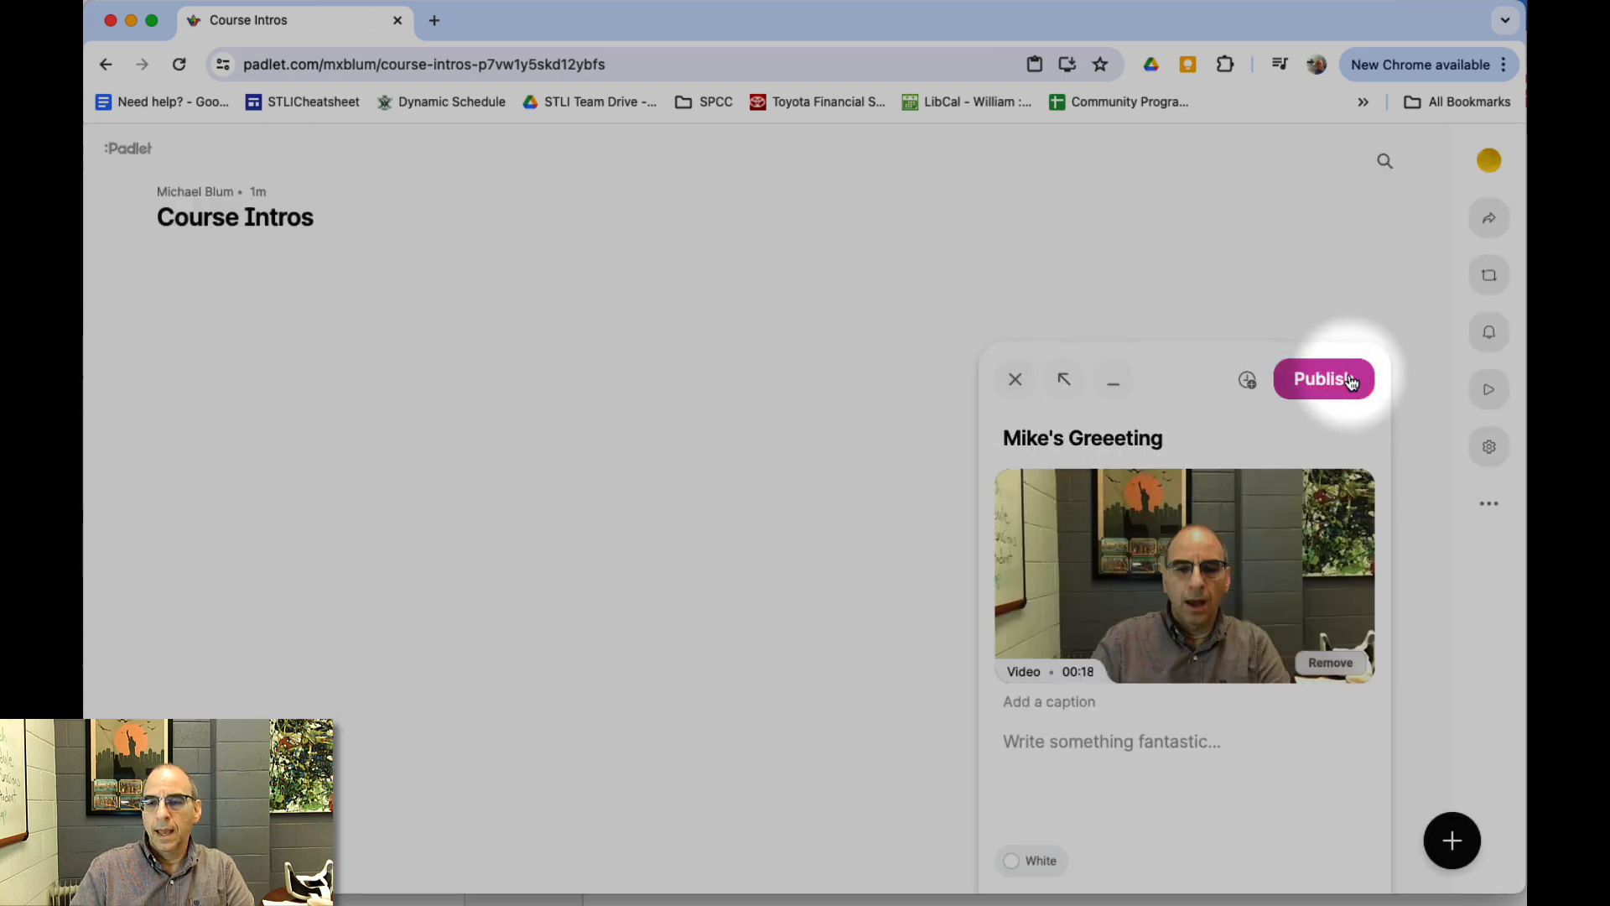
{"action": "left_click", "coordinate": [1325, 384]}
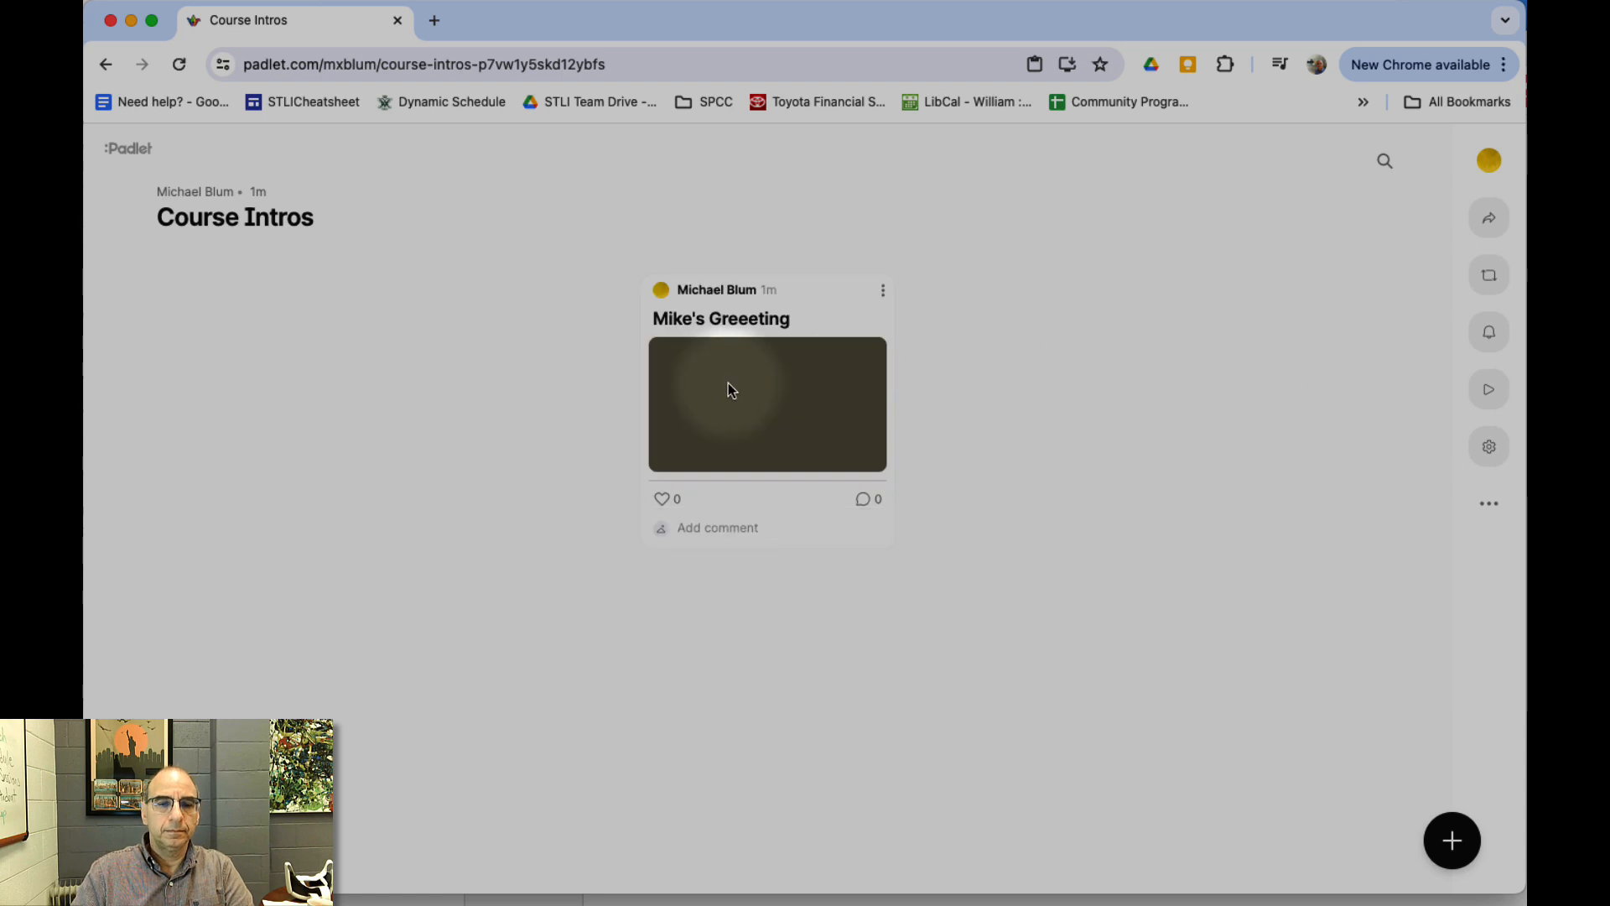